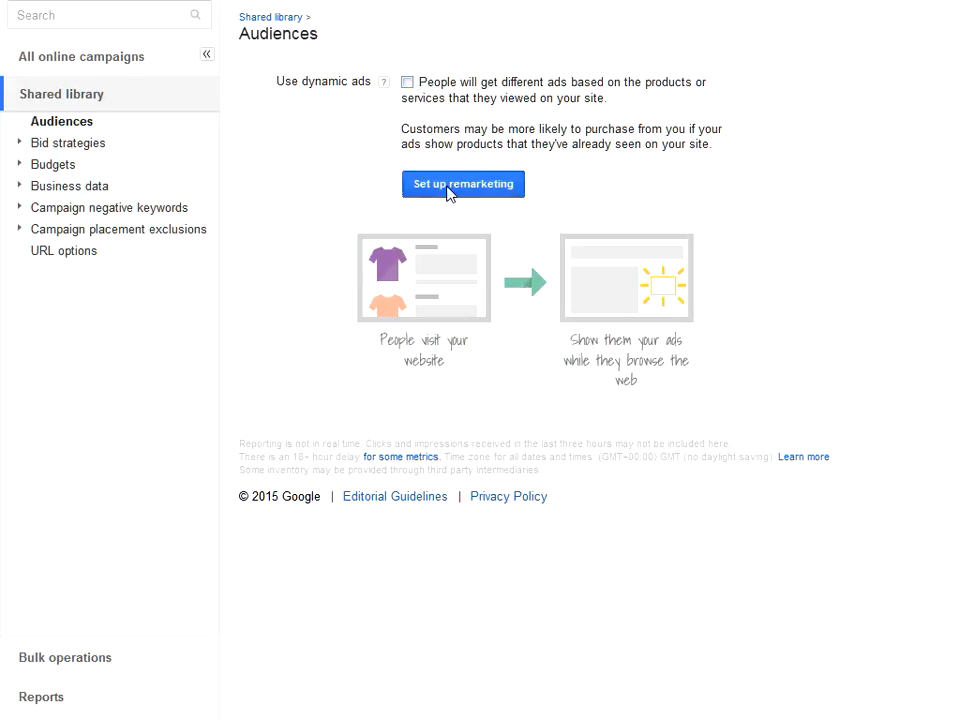
Step: Start the remarketing setup and view the AdWords tag code for websites
click(448, 187)
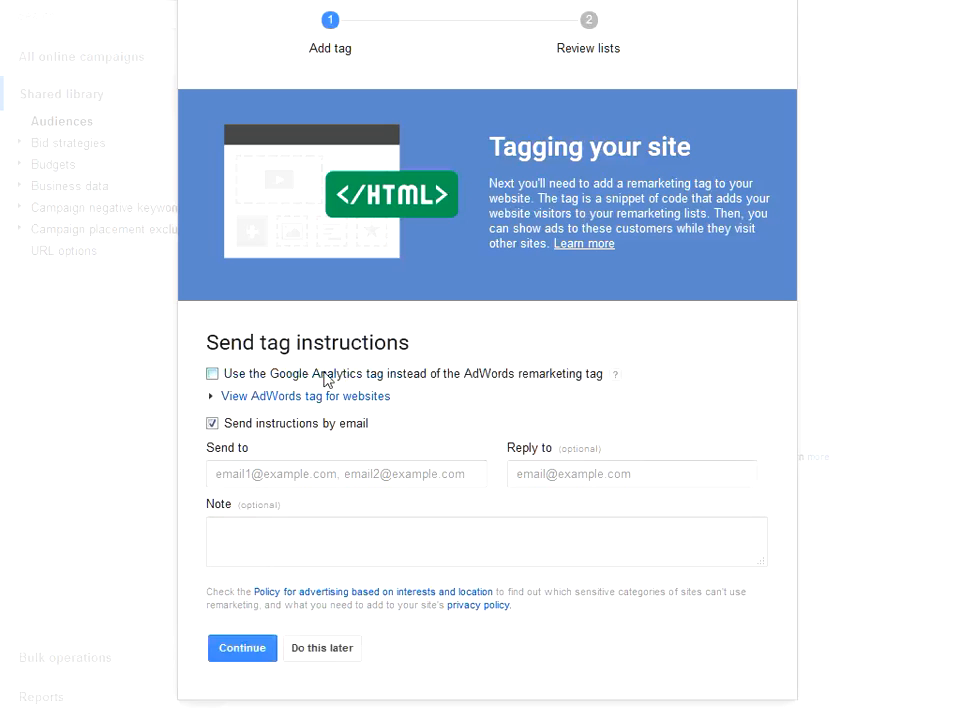
drag(285, 374, 343, 380)
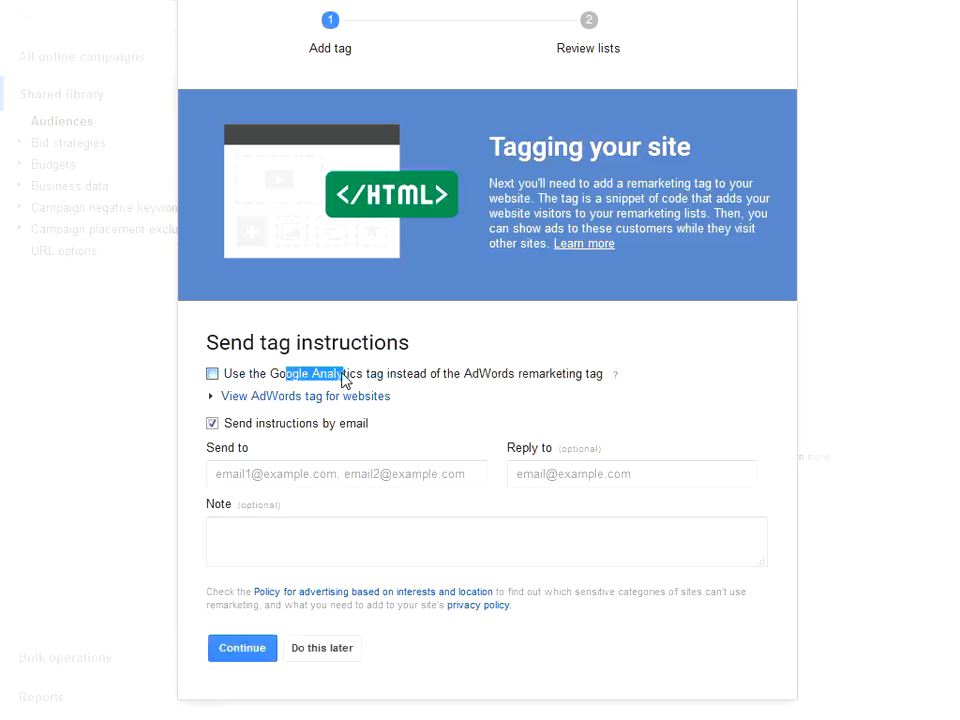
click(248, 398)
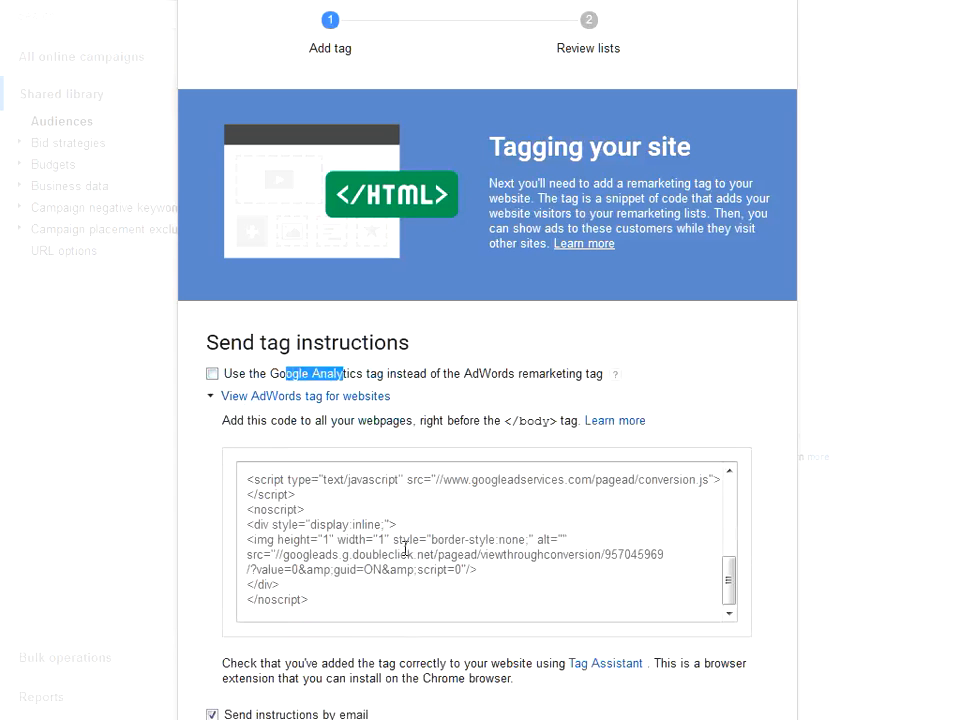
scroll(405, 548, down, 2)
click(729, 253)
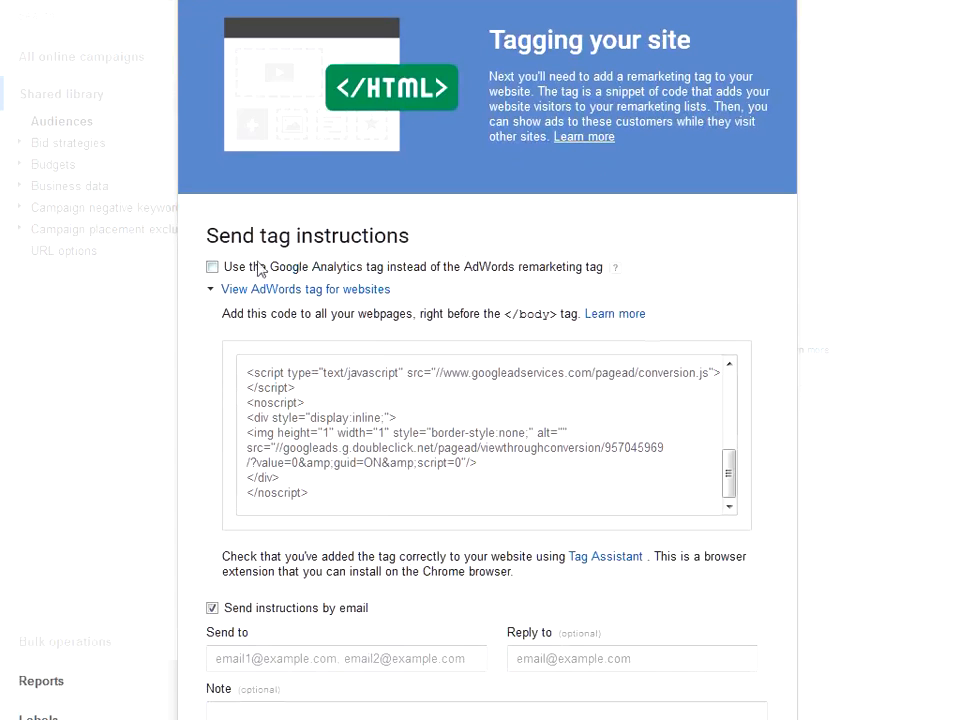
Step: Choose the Google Analytics tag instead of the AdWords tag, turn off emailed instructions, and finish the remarketing setup
click(212, 267)
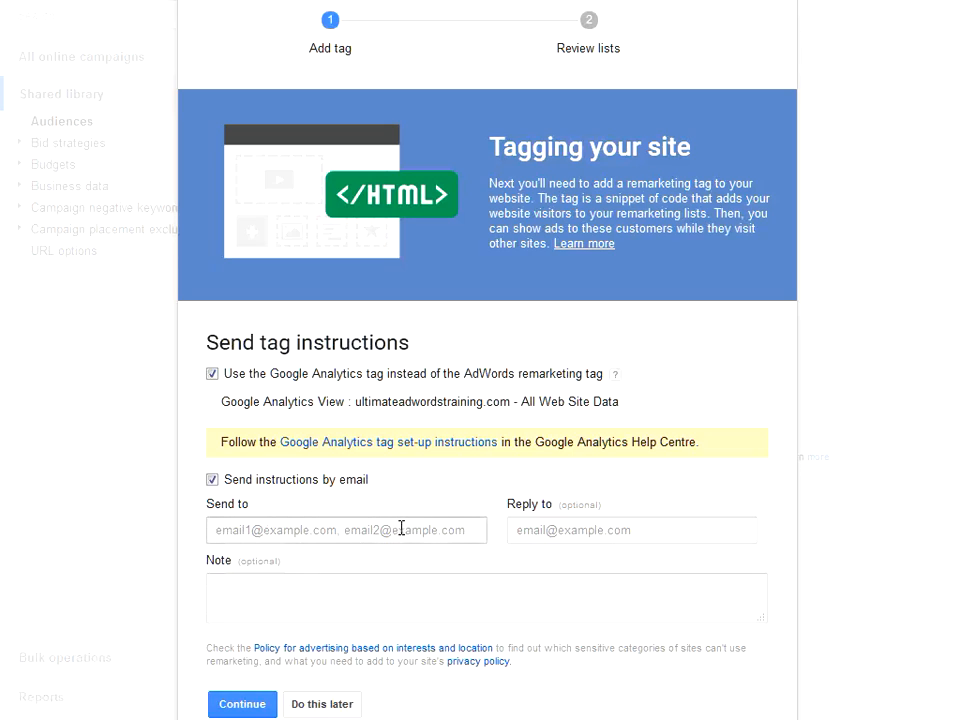
click(214, 483)
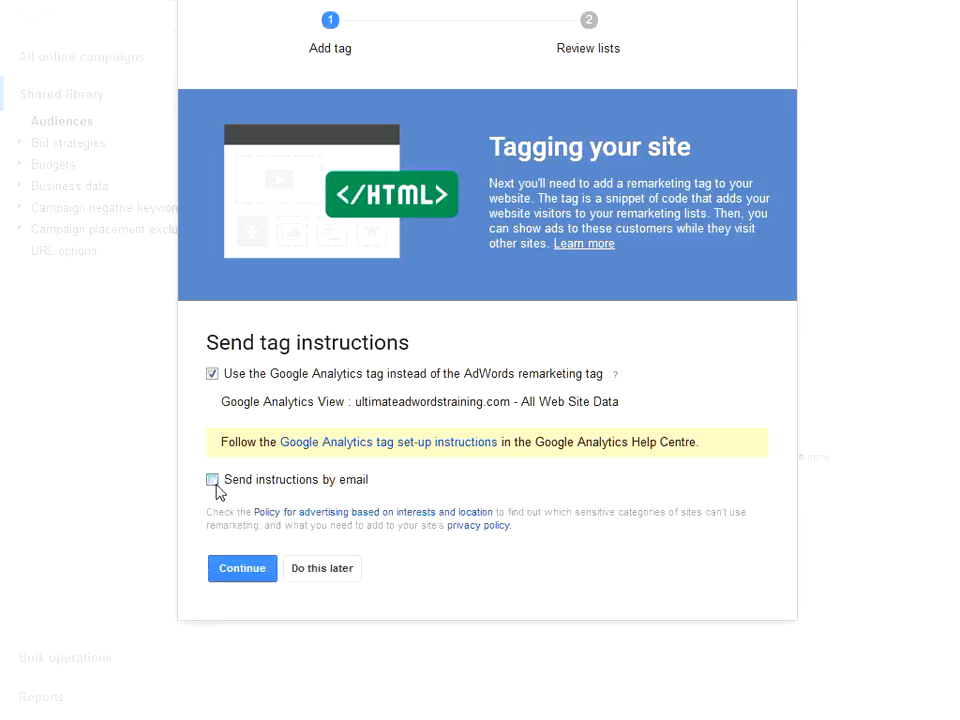
click(258, 571)
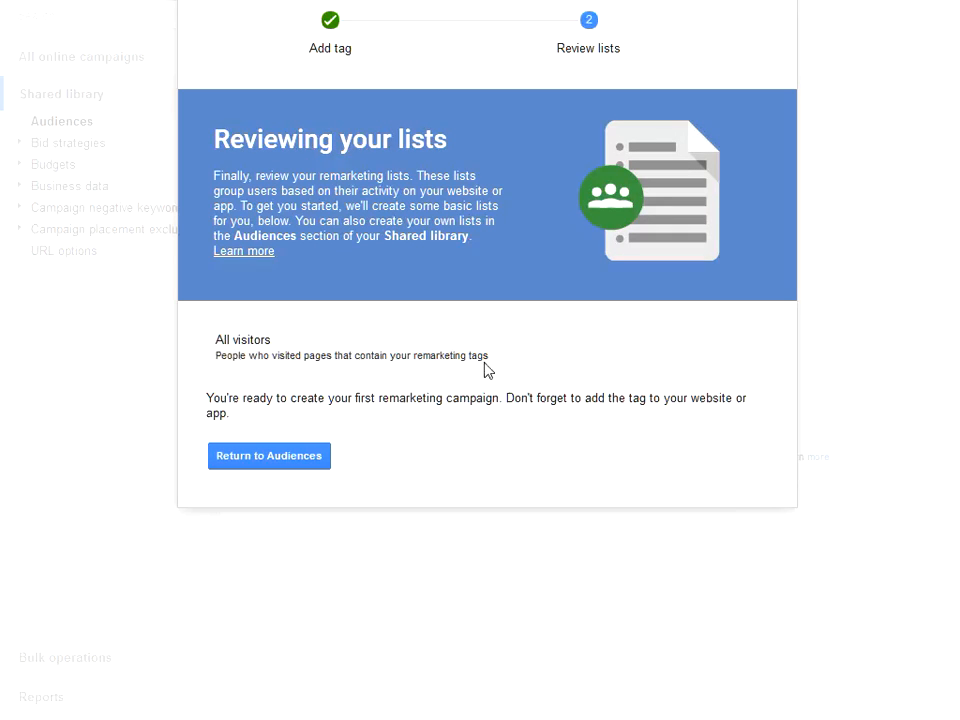
click(265, 460)
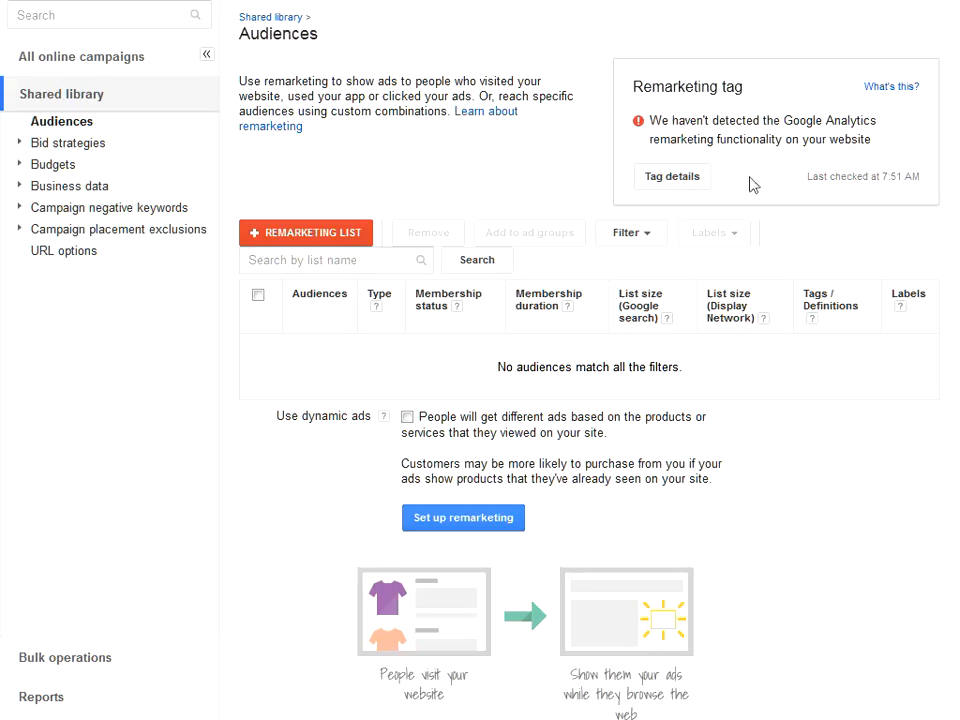
Step: Start a new Display Network only campaign of the Remarketing type with a name starting with "Remarketing T"
click(81, 60)
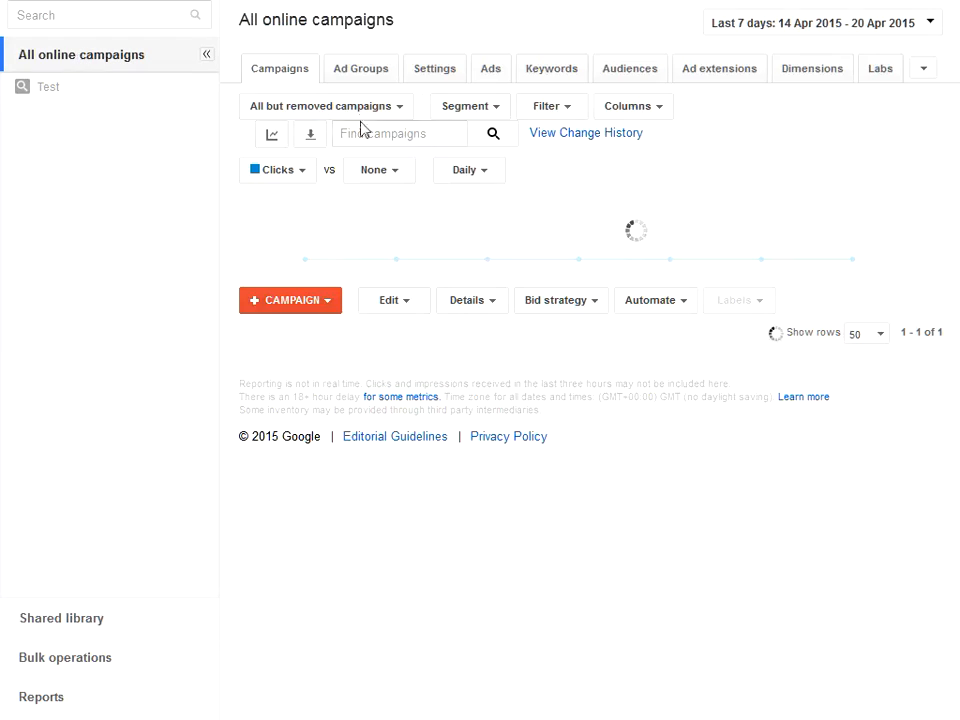
click(295, 272)
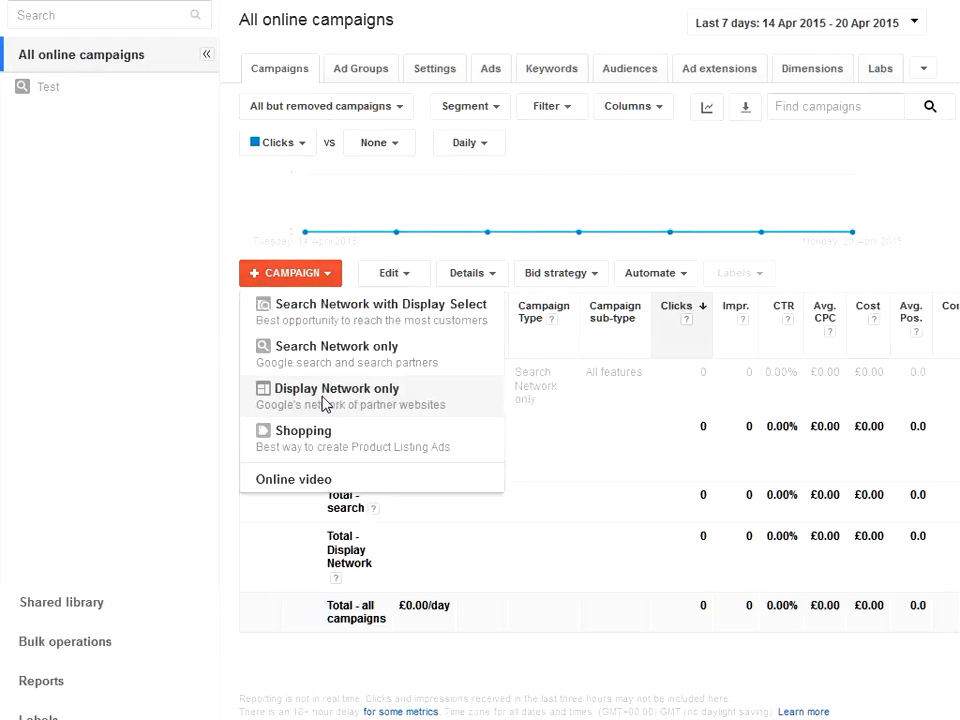
click(328, 395)
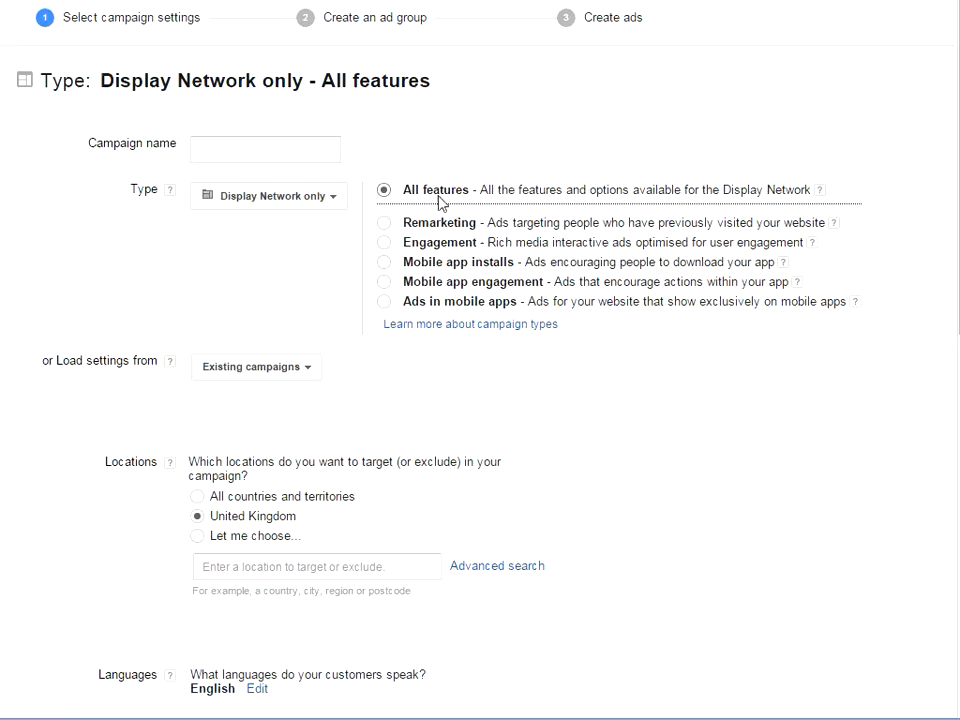
click(389, 227)
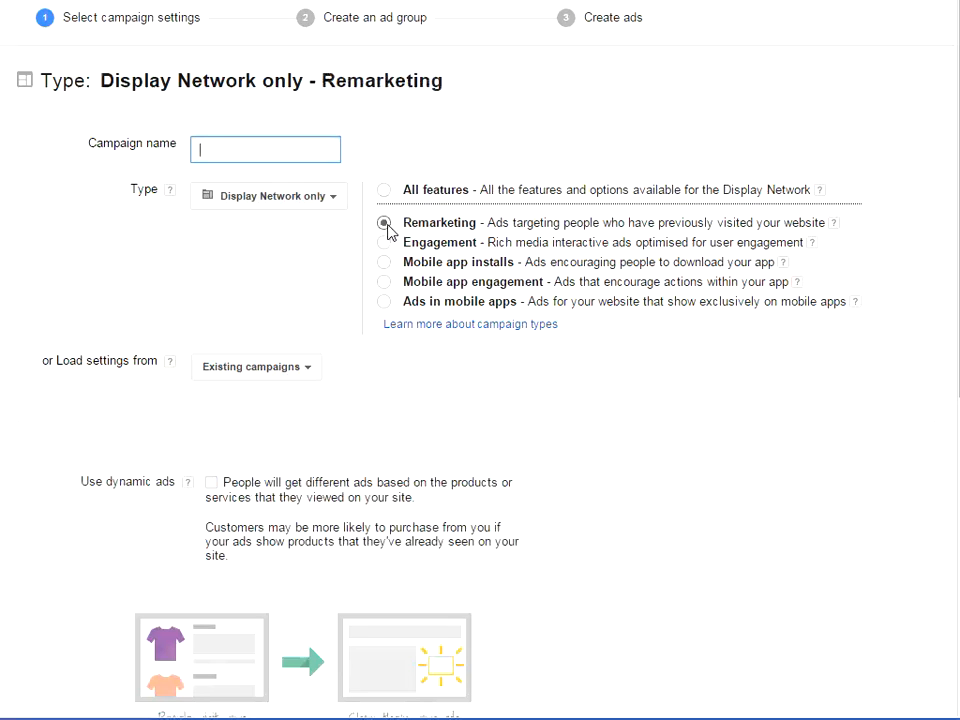
click(339, 151)
text(Remarketing)
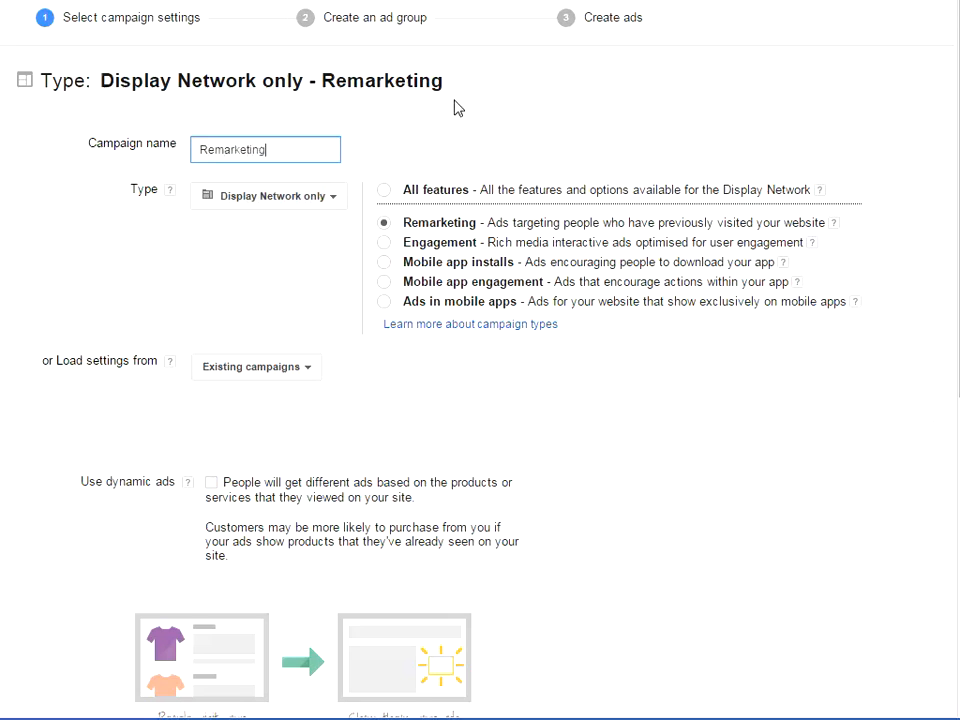
text( Test)
Step: Set the campaign's daily budget to £10
scroll(859, 204, down, 5)
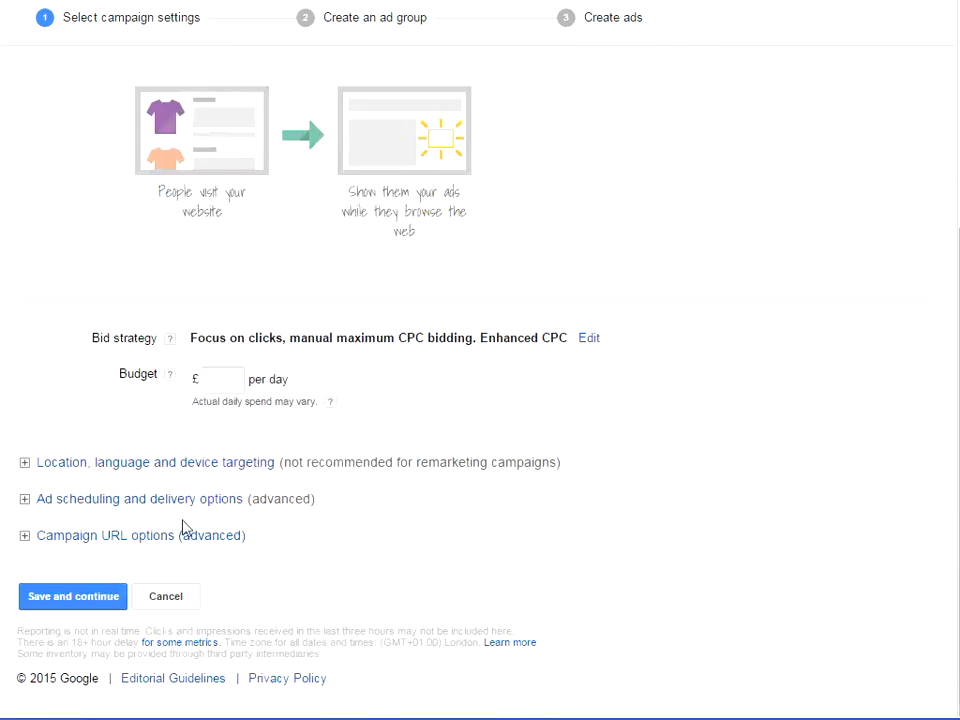
click(219, 380)
drag(285, 462, 392, 462)
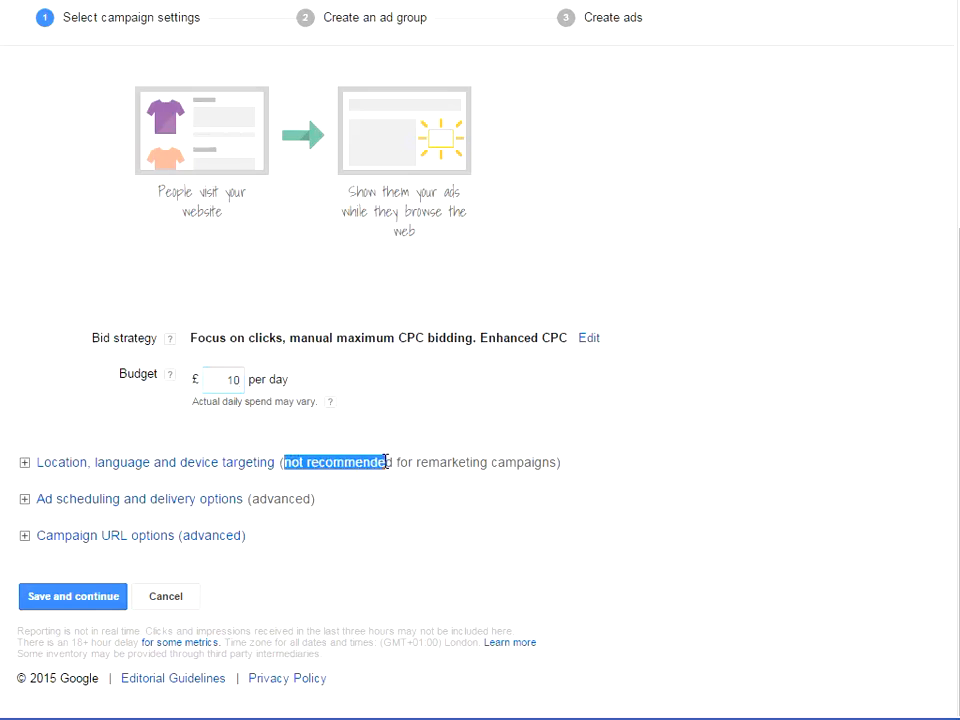
click(621, 474)
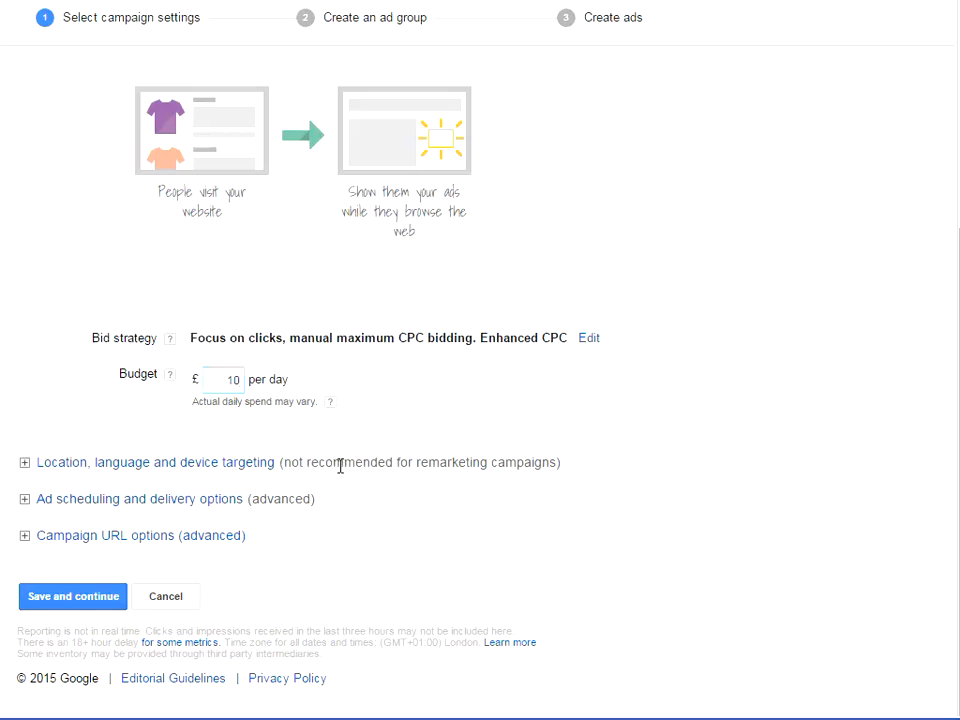
Step: Check the ad scheduling and delivery options and save the campaign settings to continue to ad group creation
click(25, 499)
scroll(107, 493, down, 2)
scroll(107, 488, down, 1)
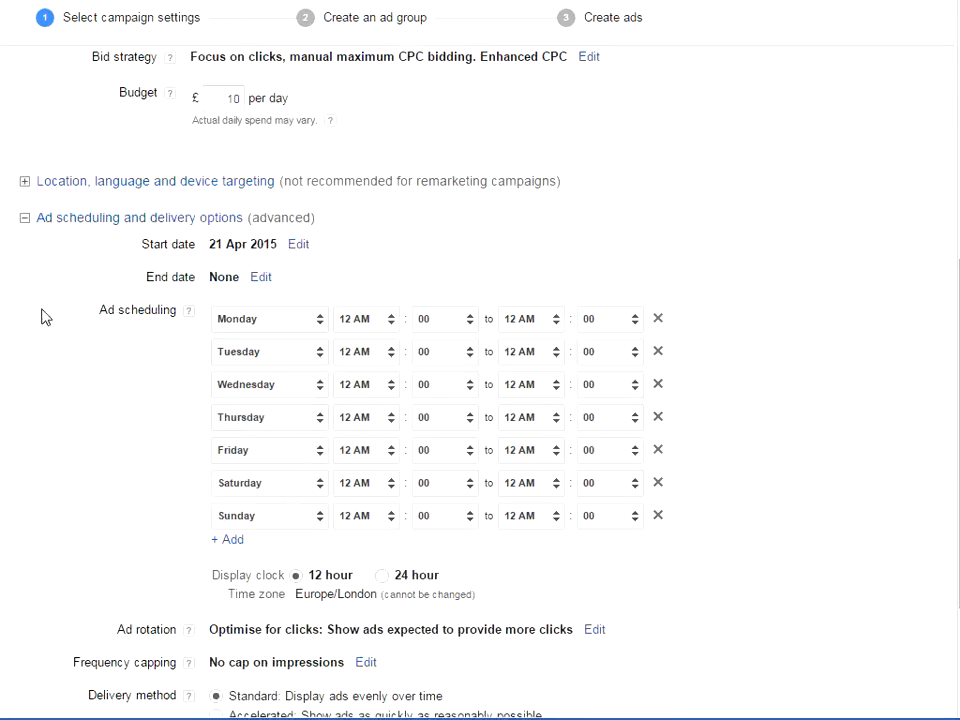
click(24, 220)
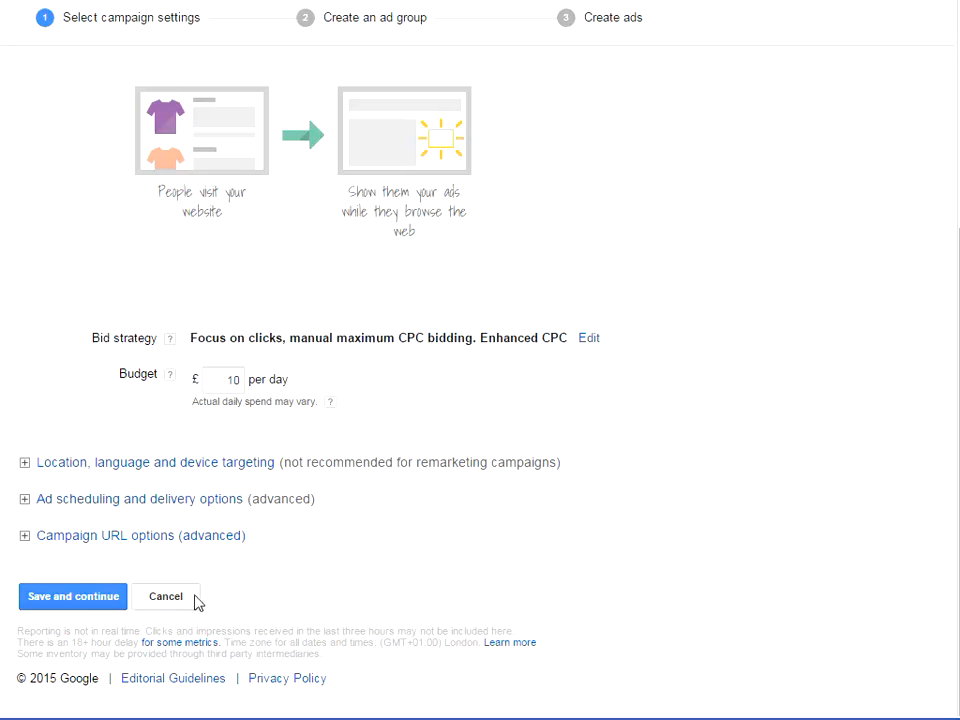
click(100, 597)
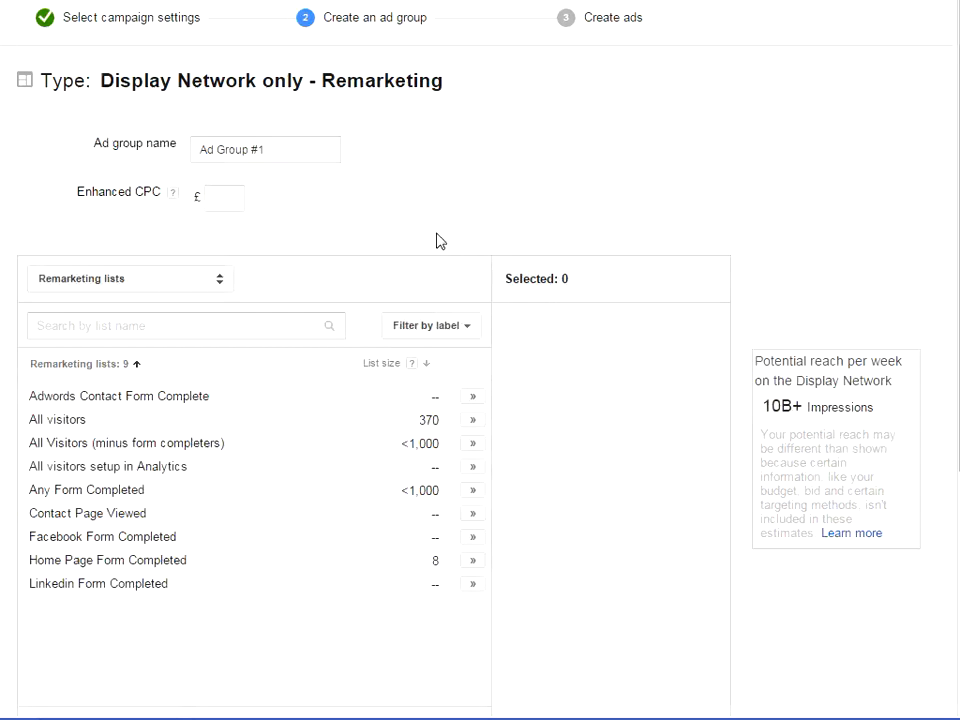
Step: Name the ad group "Remarketing Adgroup 1" and set its Enhanced CPC to £2.50
drag(306, 148, 118, 137)
key(BackSpace)
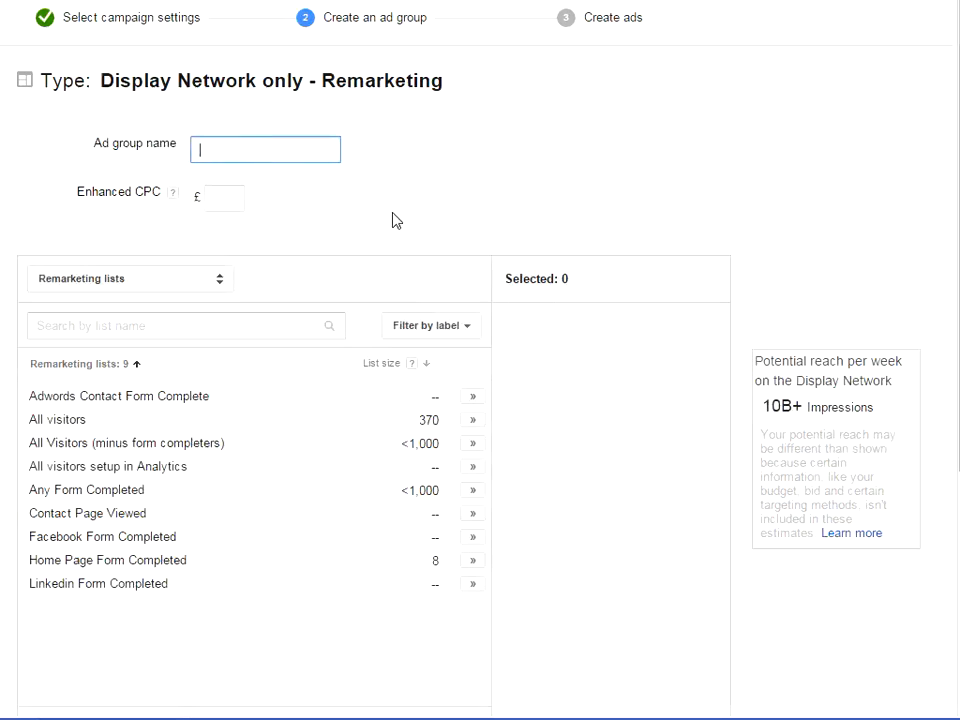
text(Remarketing Adgroup 1)
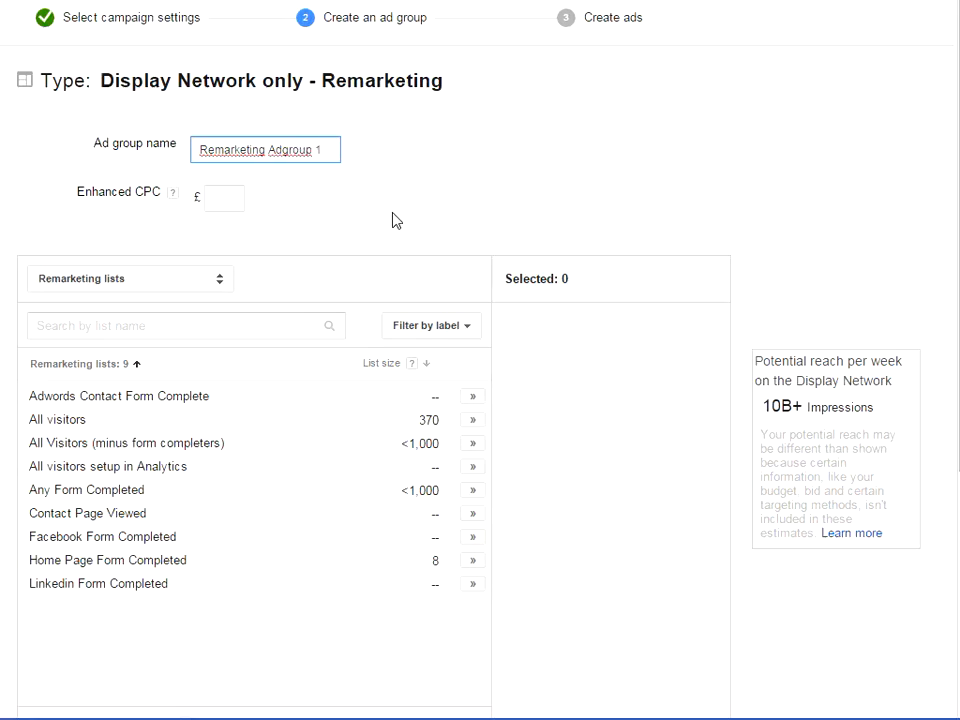
key(Tab)
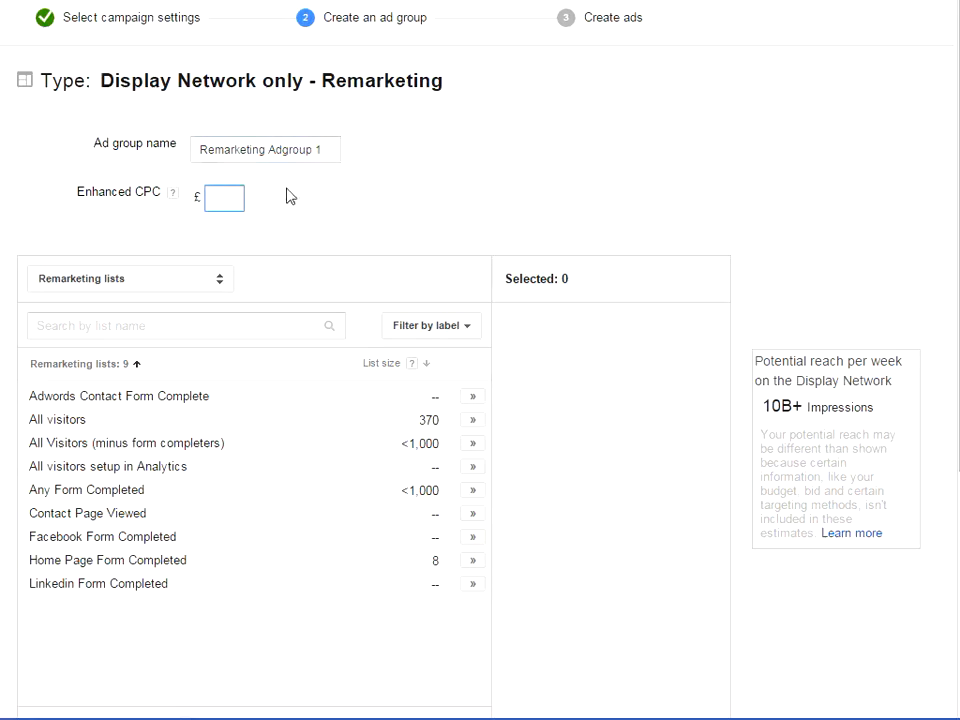
click(441, 199)
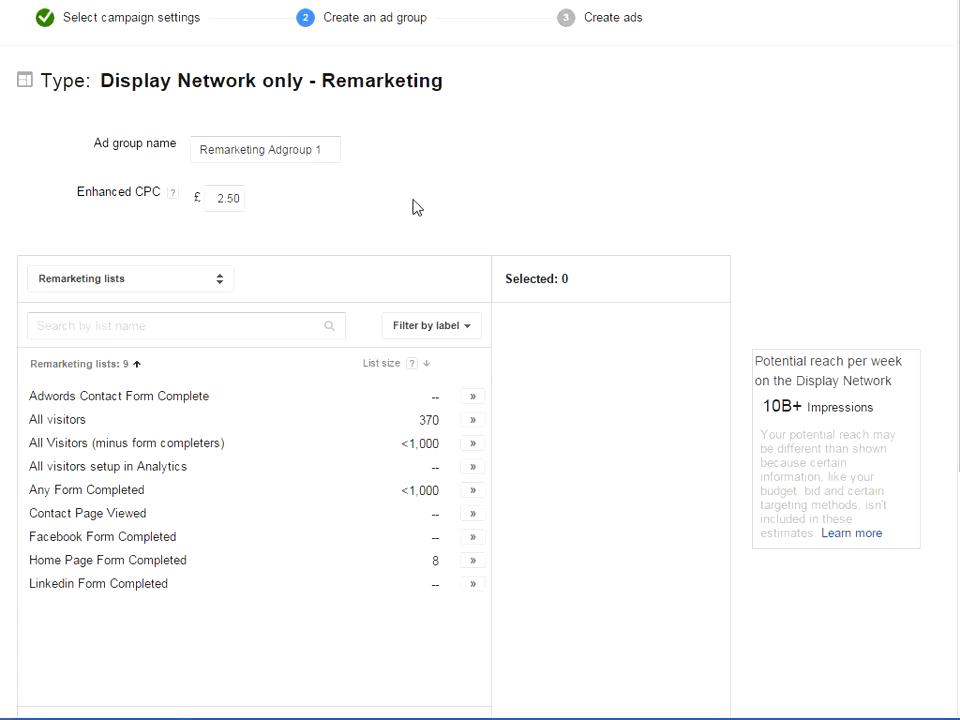
Step: Target the ad group at the "All visitors" remarketing list and save it to continue to ad creation
click(474, 421)
scroll(647, 450, down, 2)
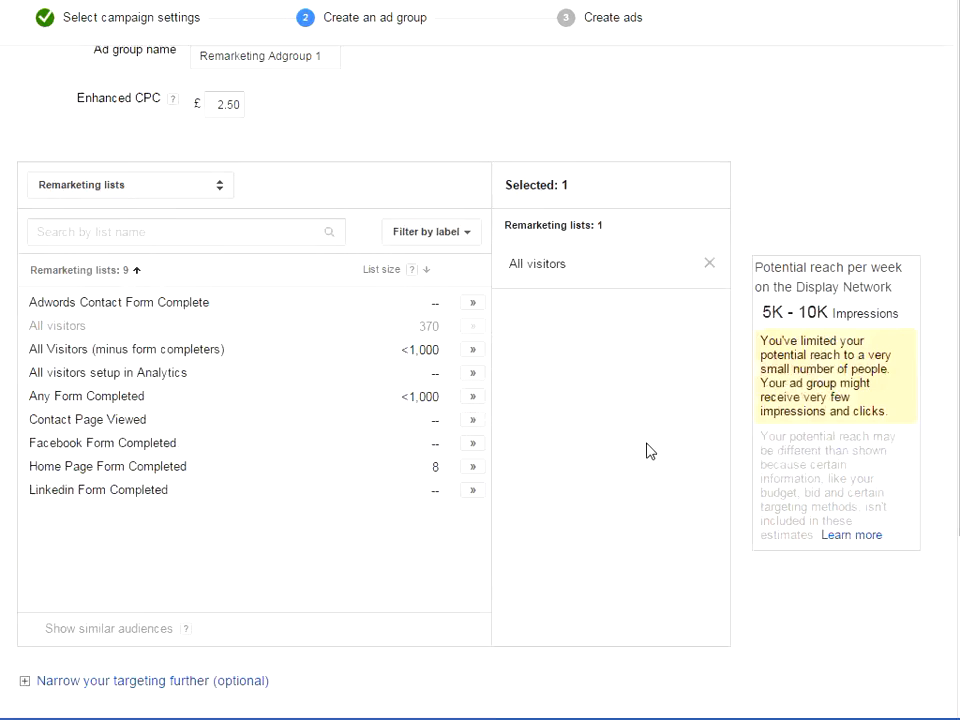
scroll(647, 450, down, 2)
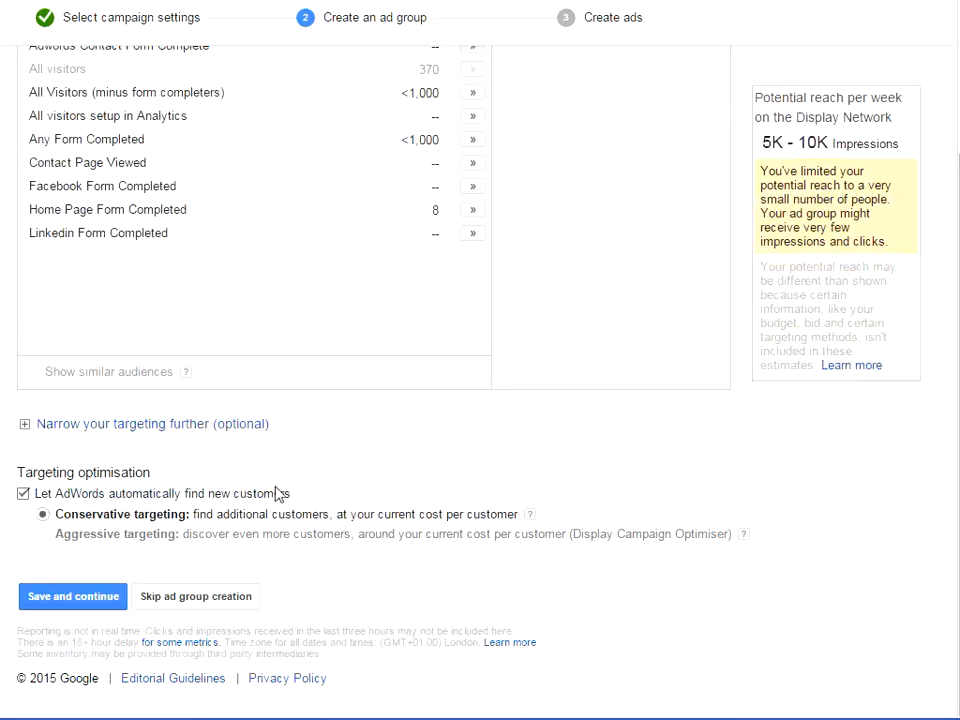
click(72, 598)
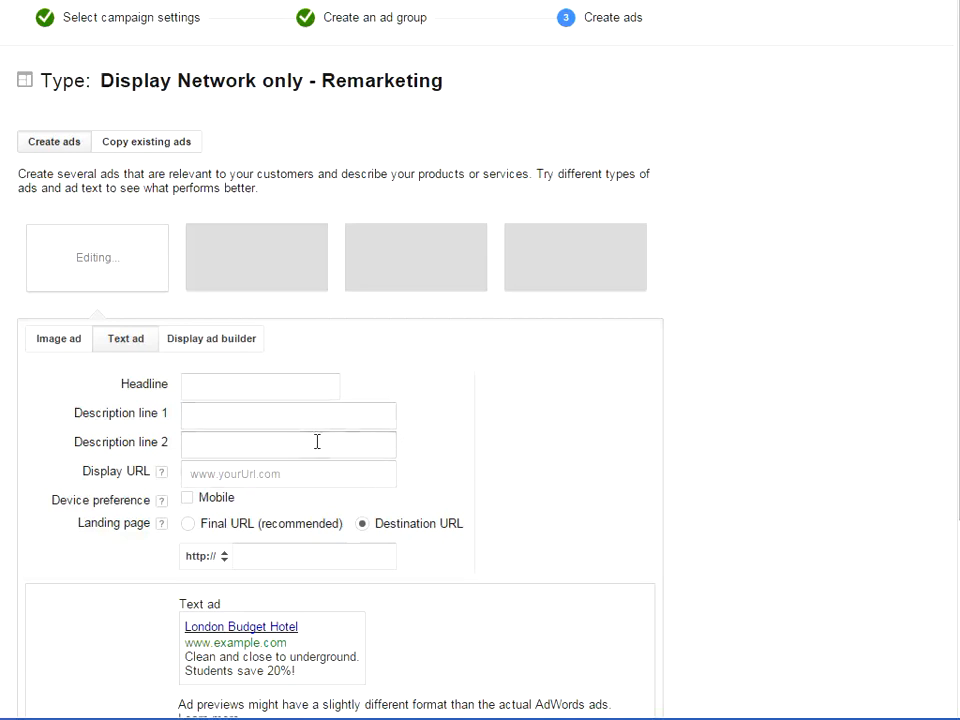
Step: Create an image ad by uploading "120x600 animated" from the Remarketing banners folder and check its preview
click(79, 343)
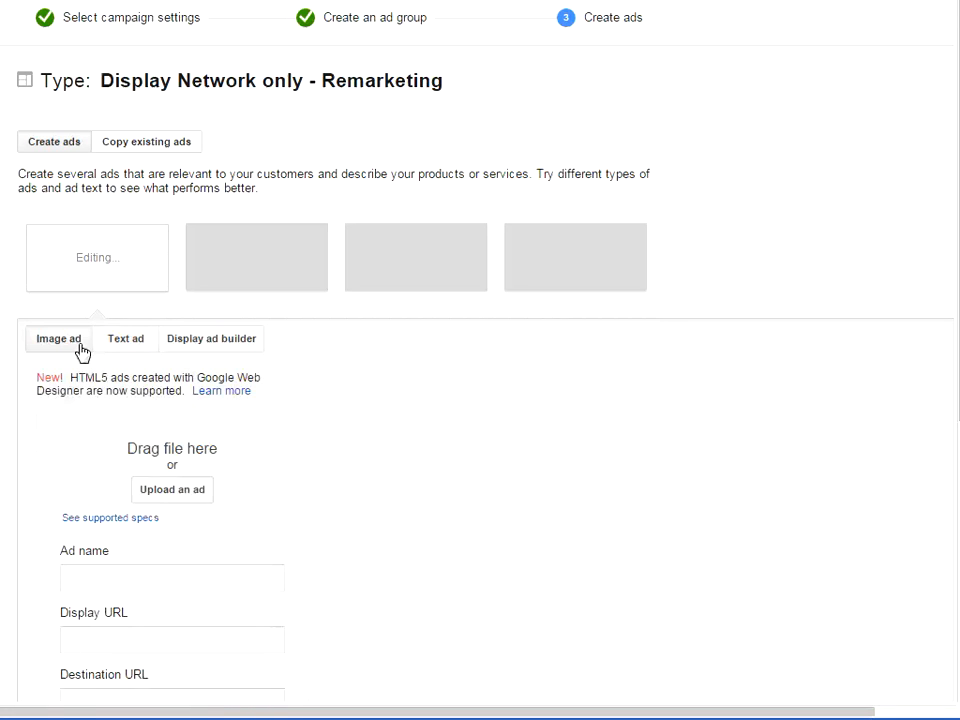
click(172, 489)
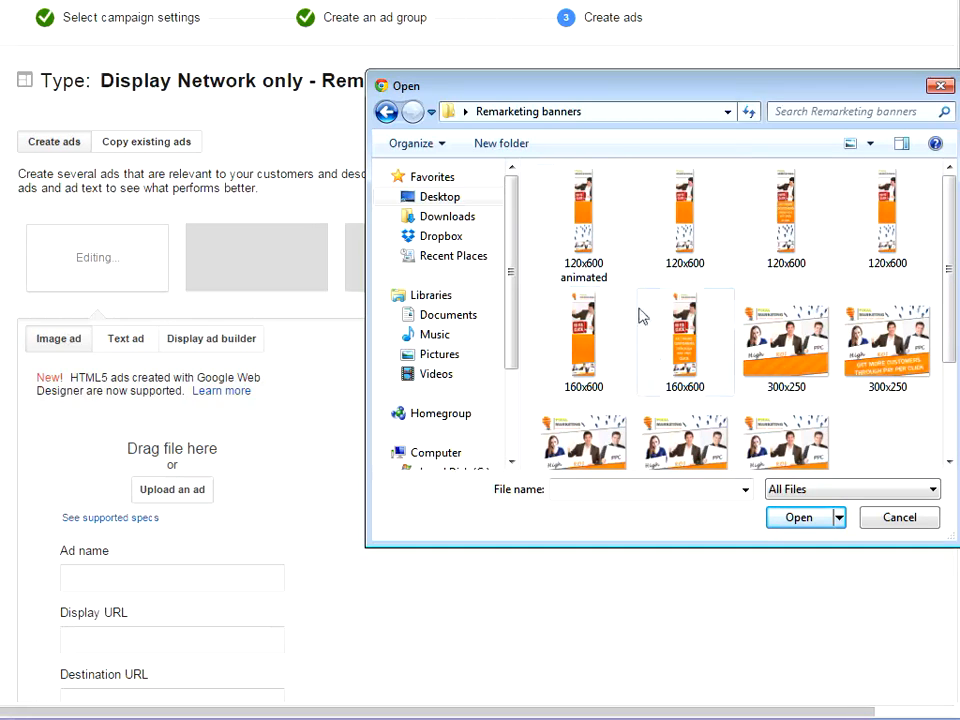
double_click(593, 228)
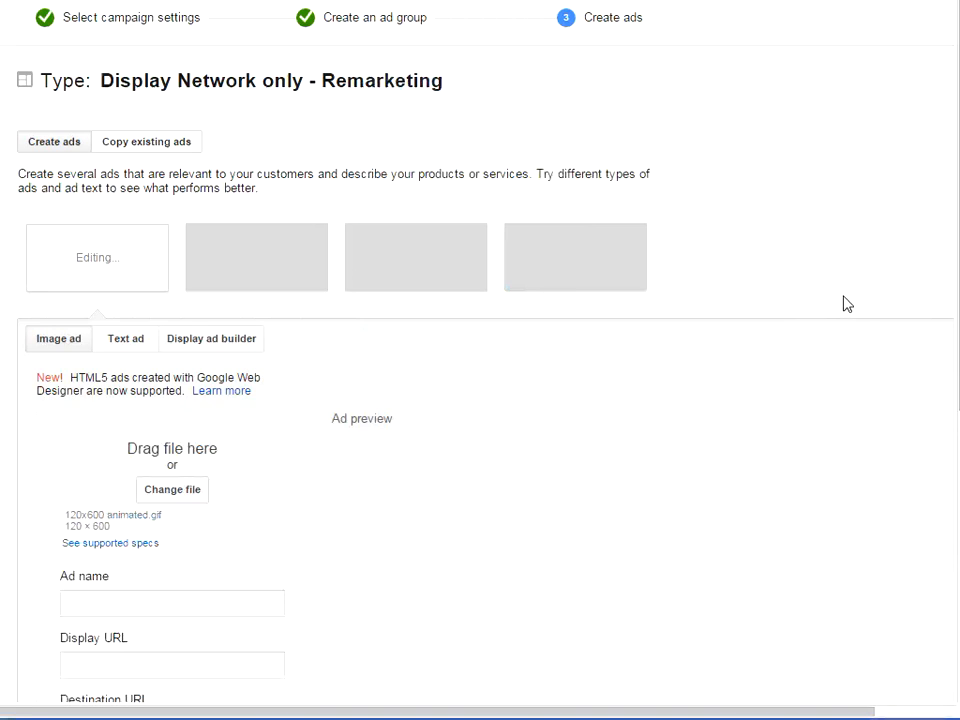
scroll(630, 400, down, 4)
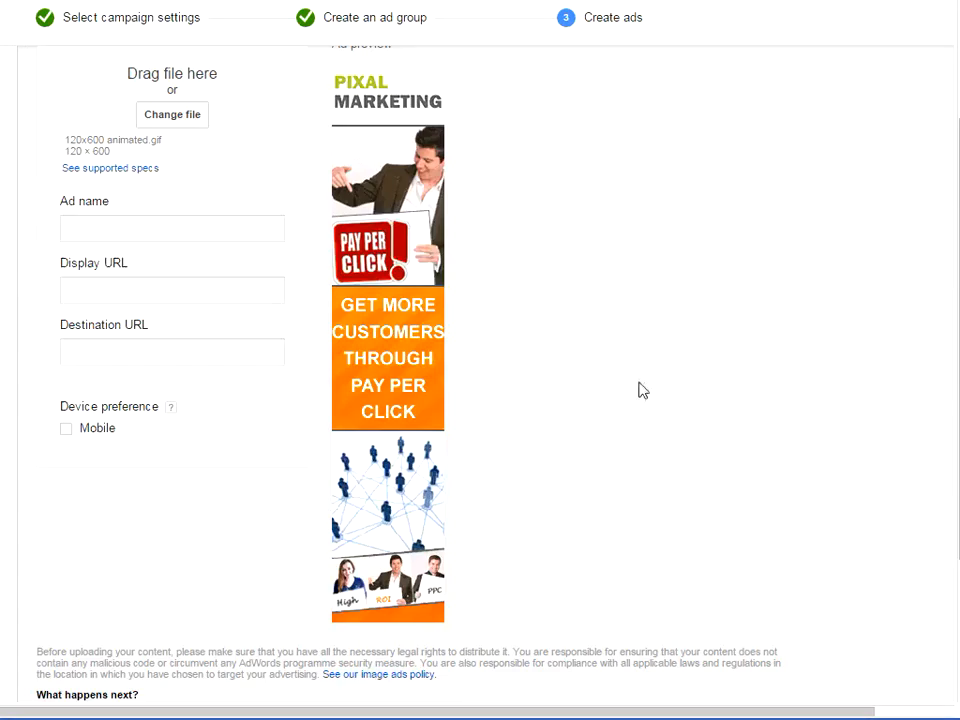
scroll(728, 324, up, 1)
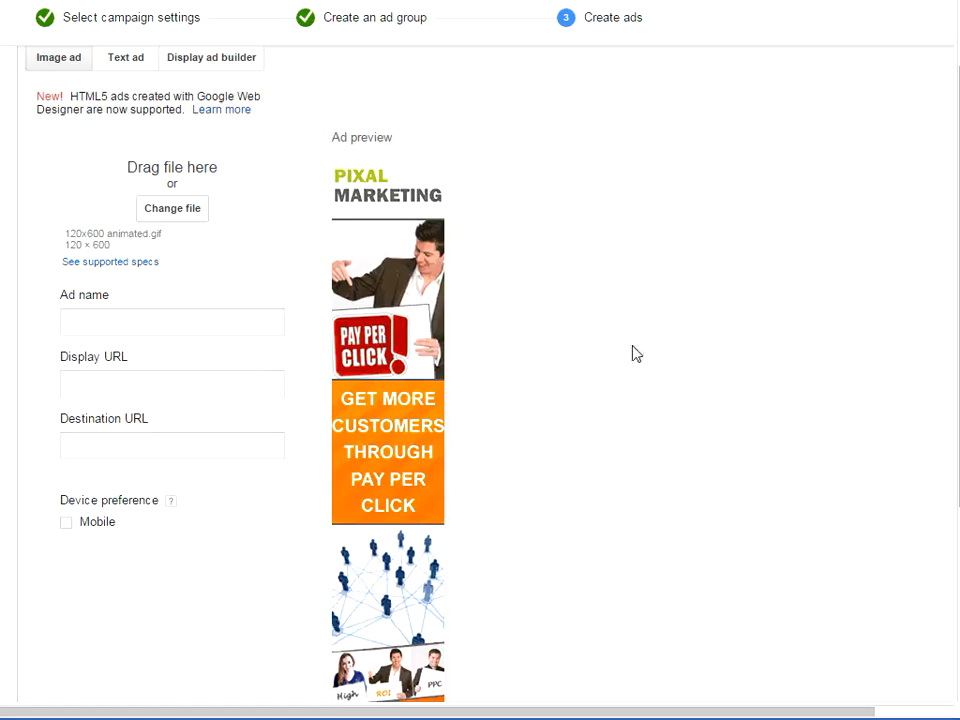
click(66, 326)
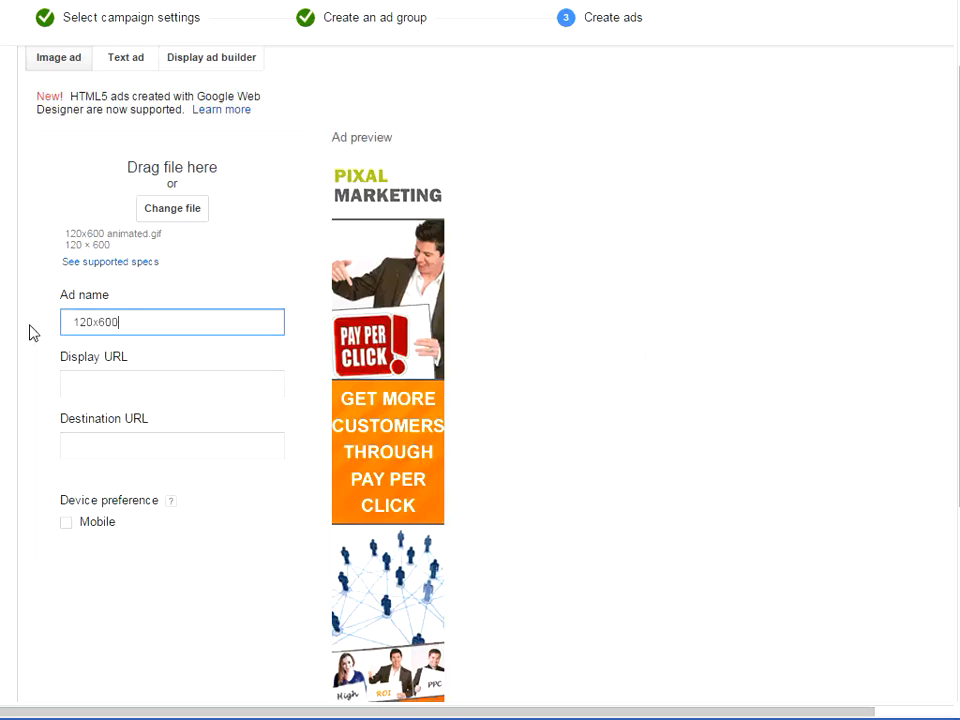
key(Tab)
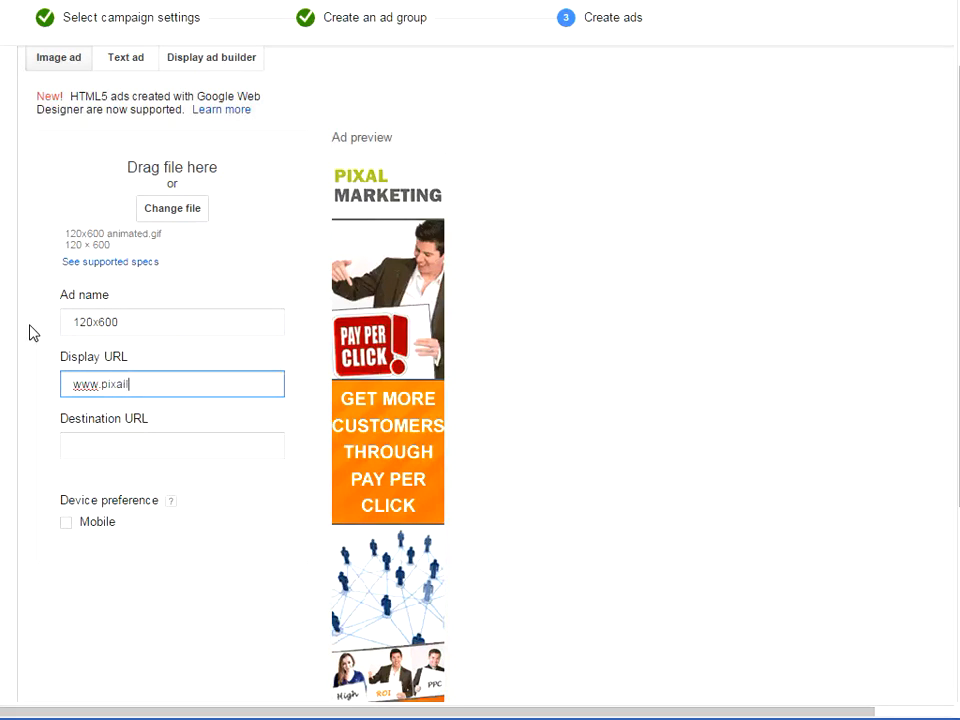
text(www.pixalltd.co)
key(shift+ctrl+Left)
key(shift+ctrl+Left)
key(shift+ctrl+Left)
key(shift+ctrl+Left)
key(Tab)
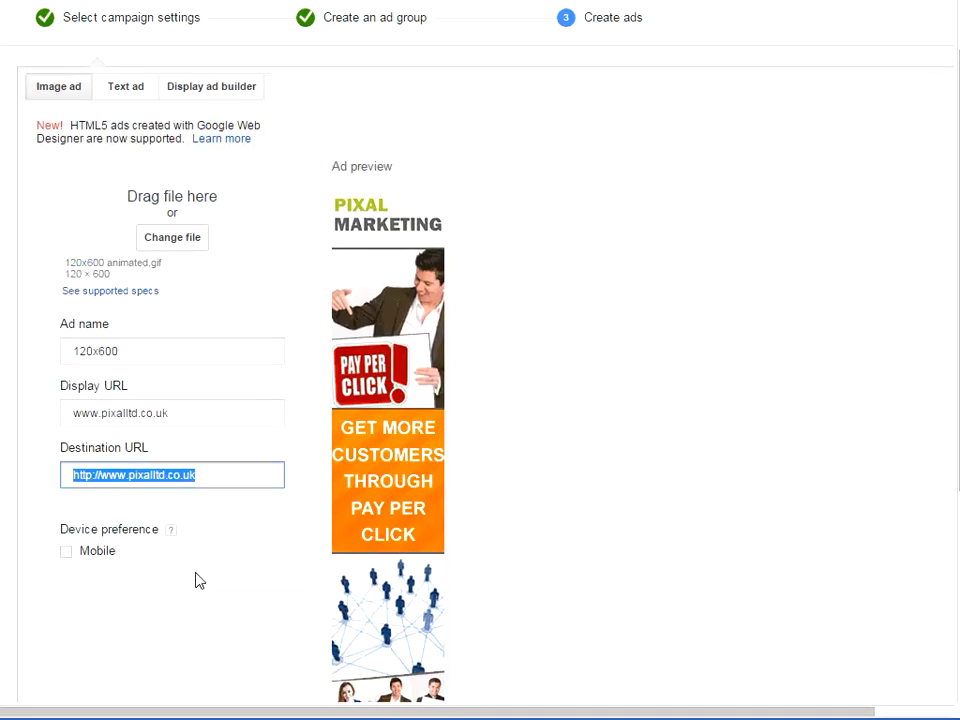
scroll(195, 578, down, 3)
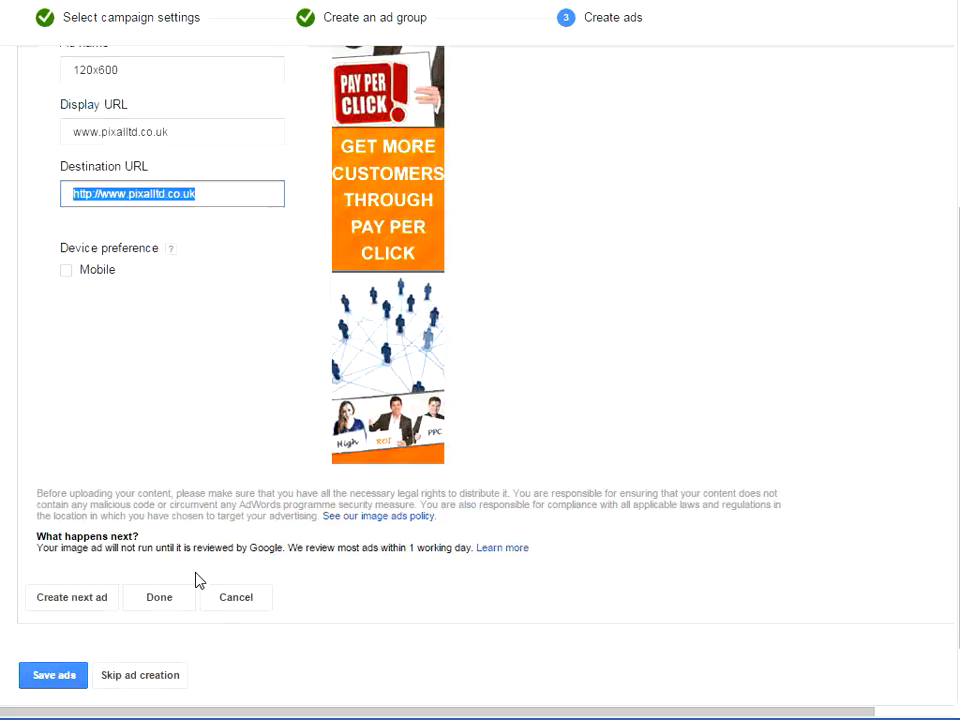
Step: Add a second image ad by uploading 160x600.gif, the 160x600 banner without text in its thumbnail, from the Remarketing banners folder
click(86, 603)
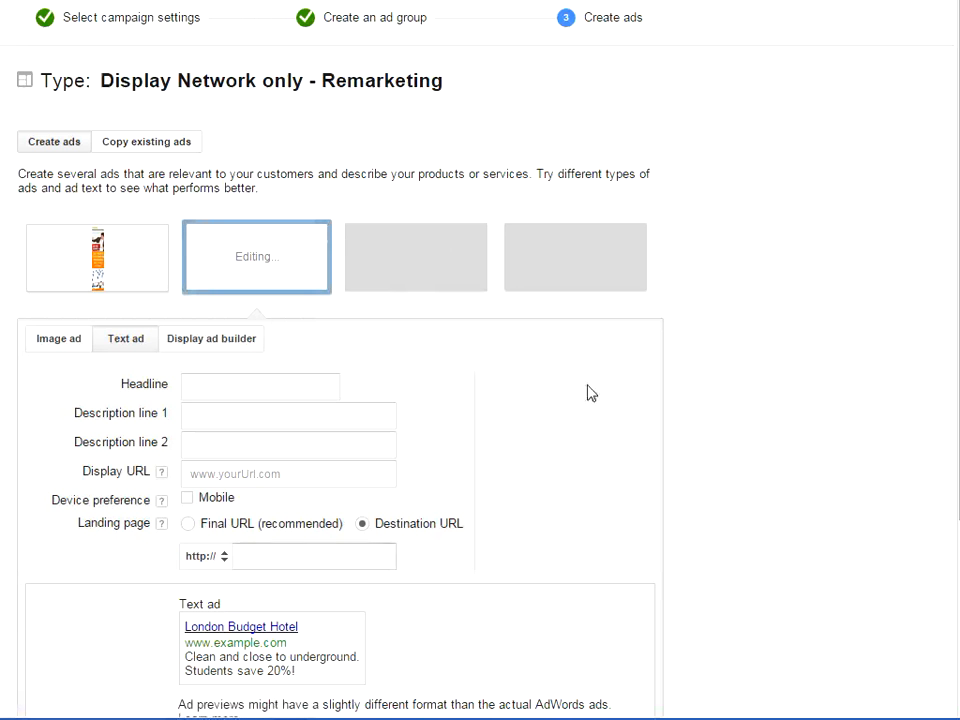
click(70, 347)
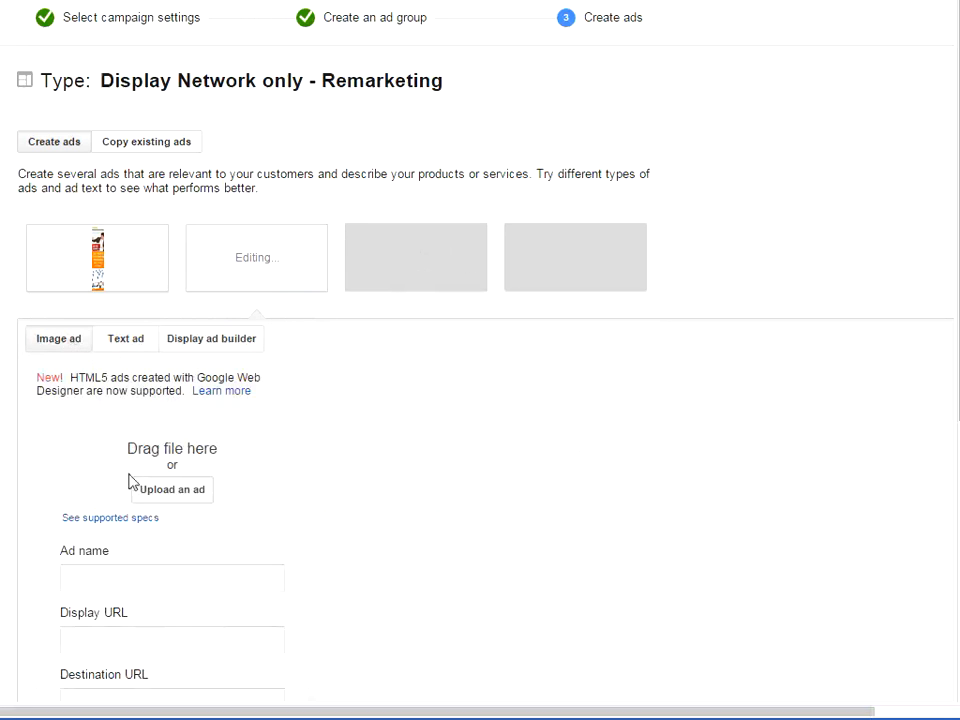
click(184, 495)
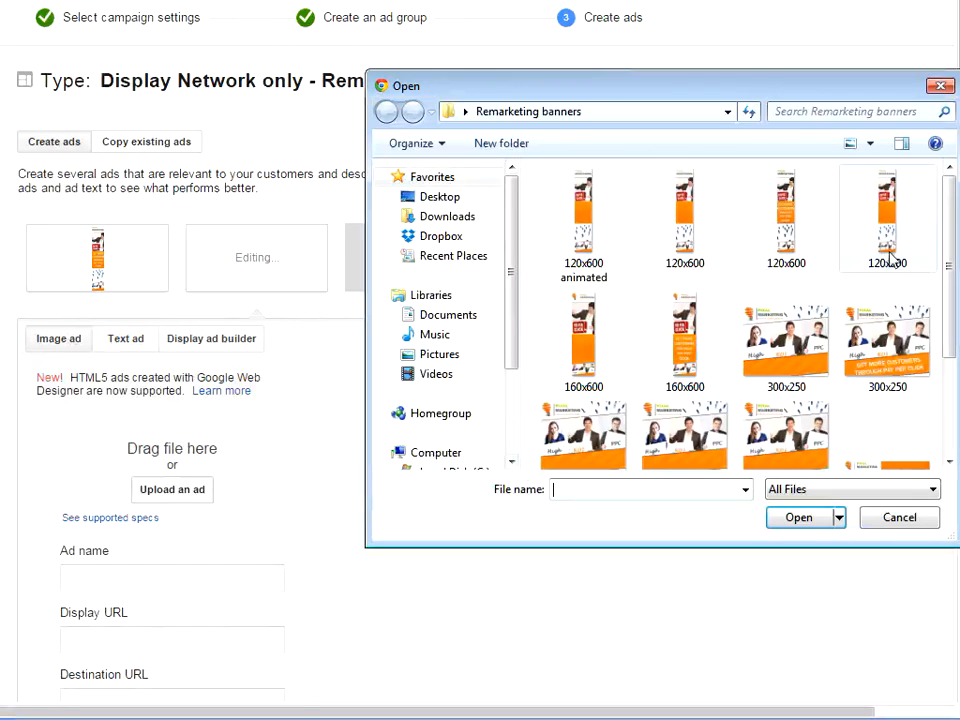
mouse_move(951, 216)
mouse_down()
mouse_move(955, 255)
mouse_move(953, 240)
mouse_up()
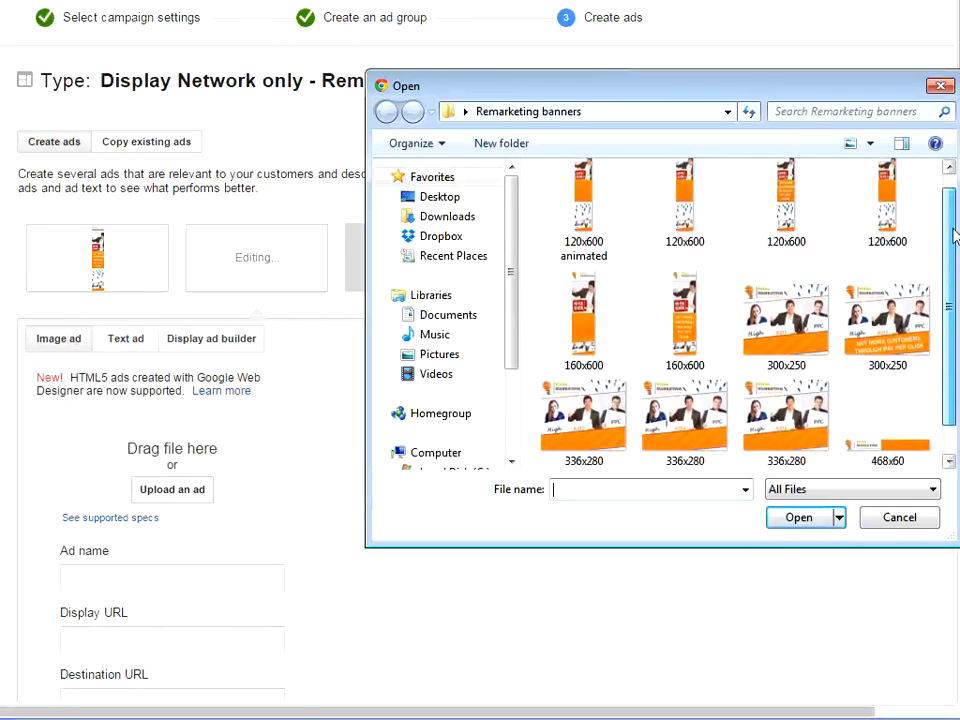
double_click(595, 330)
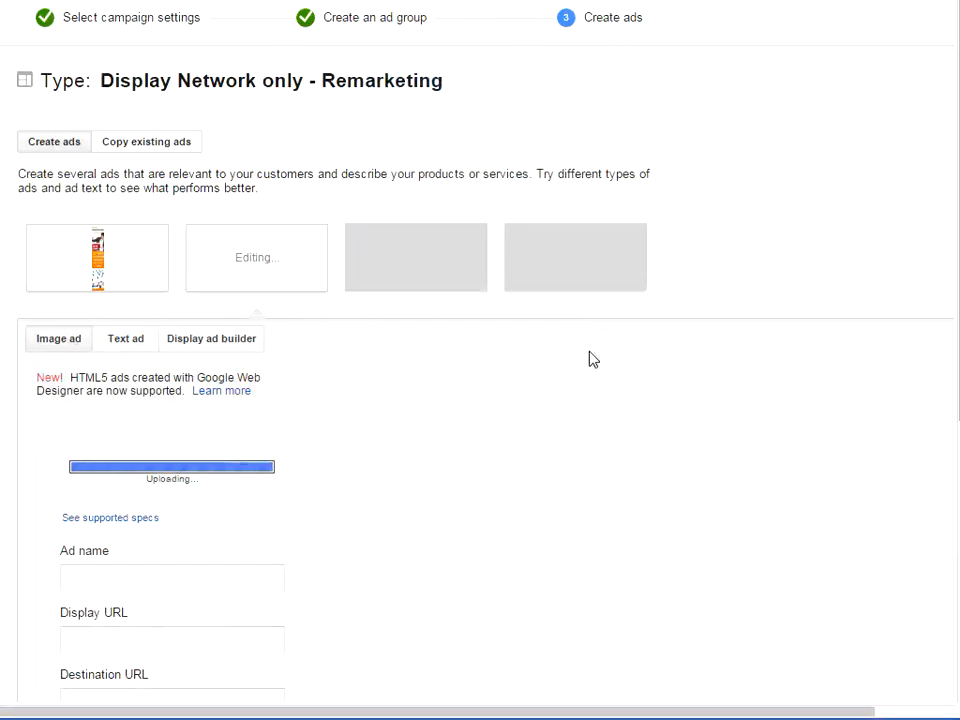
scroll(616, 405, down, 3)
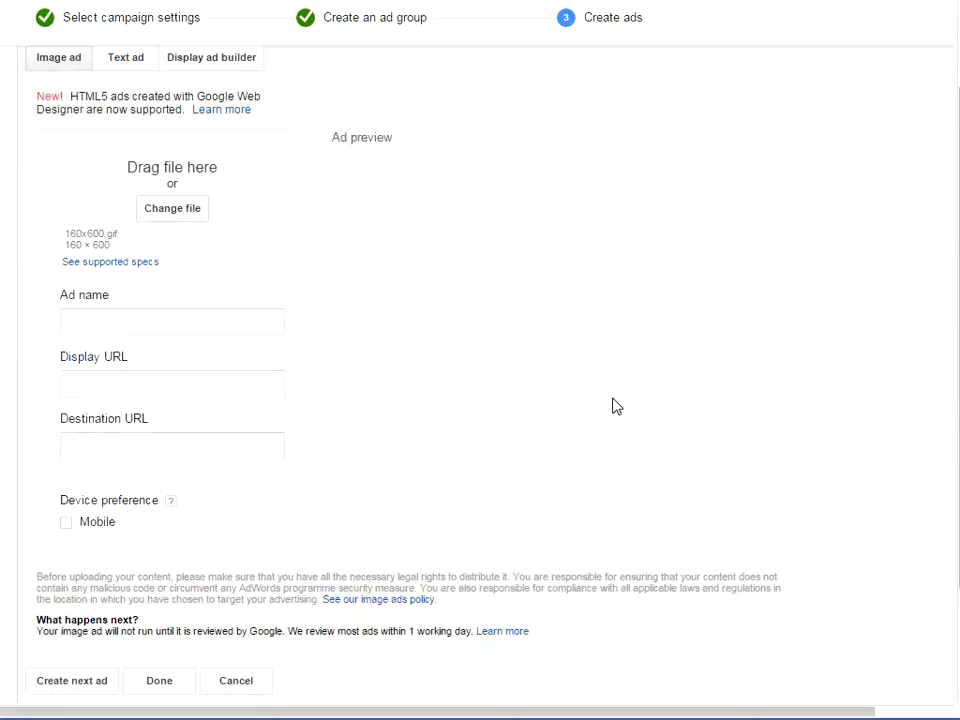
click(150, 321)
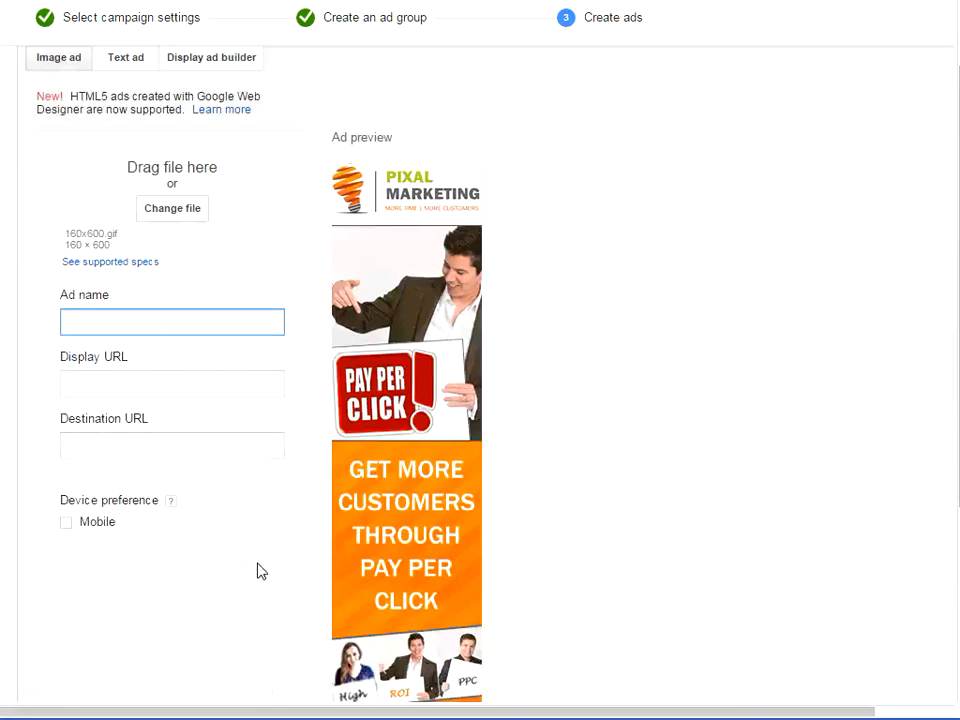
text(160x600)
key(Tab)
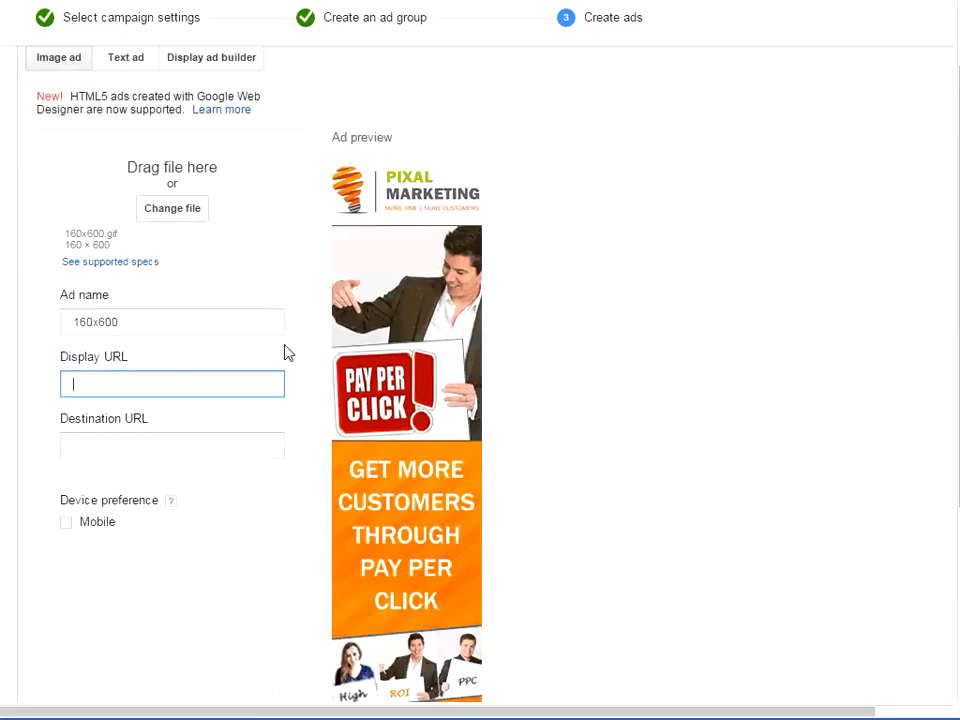
text(www.pixalltd.co.uk)
key(Tab)
key(Tab)
scroll(283, 350, down, 2)
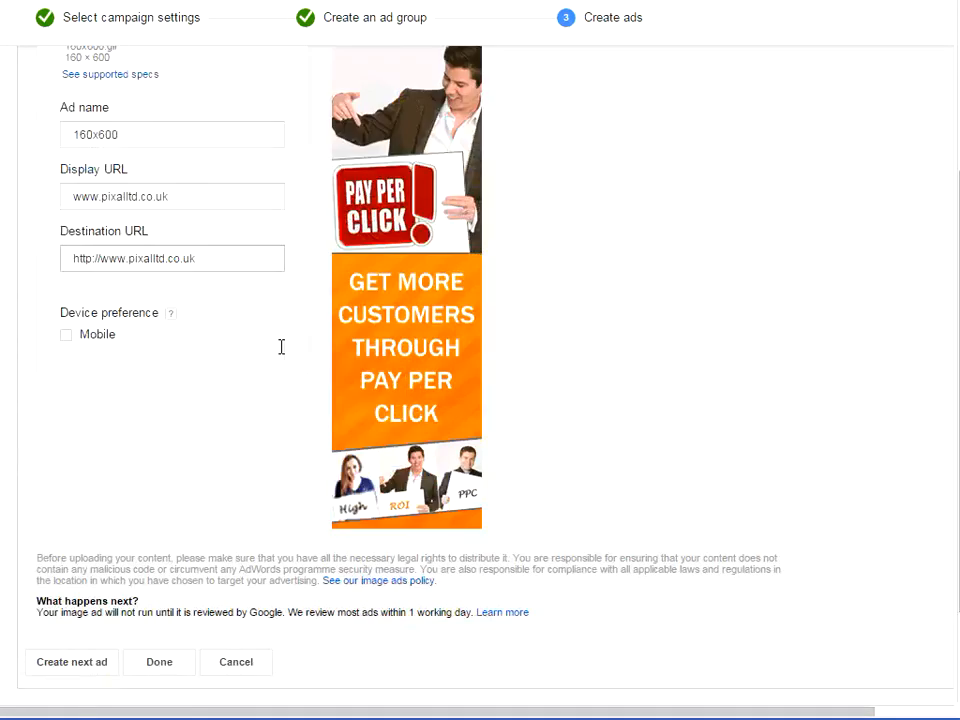
scroll(95, 540, down, 2)
Step: Add a third image ad by uploading 300x250.gif, the 300x250 banner without text in its thumbnail, from the Remarketing banners folder
click(72, 503)
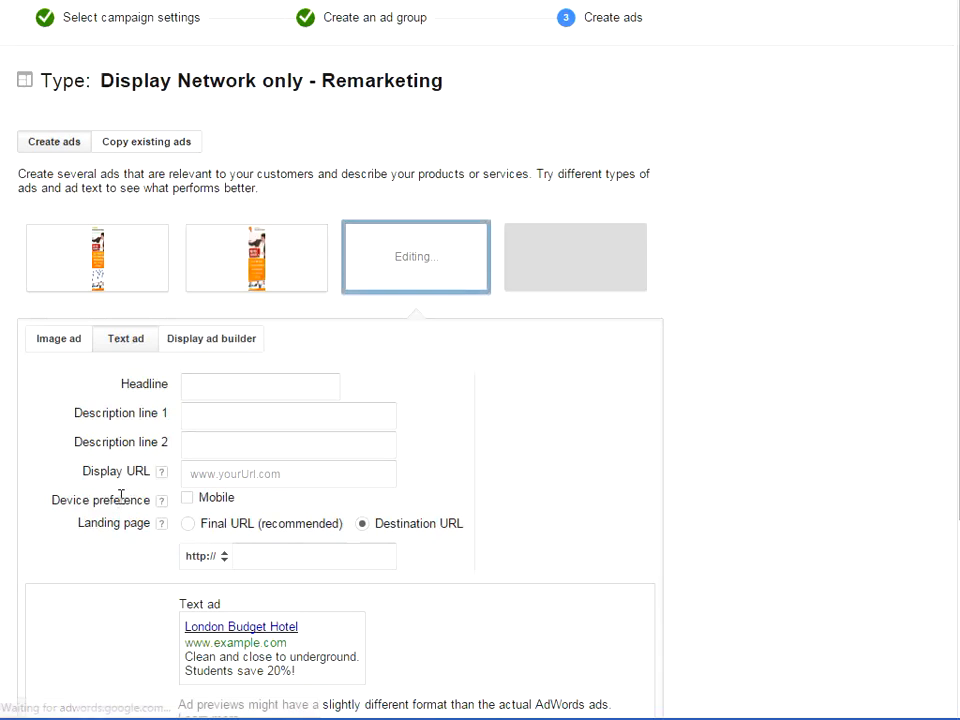
click(58, 340)
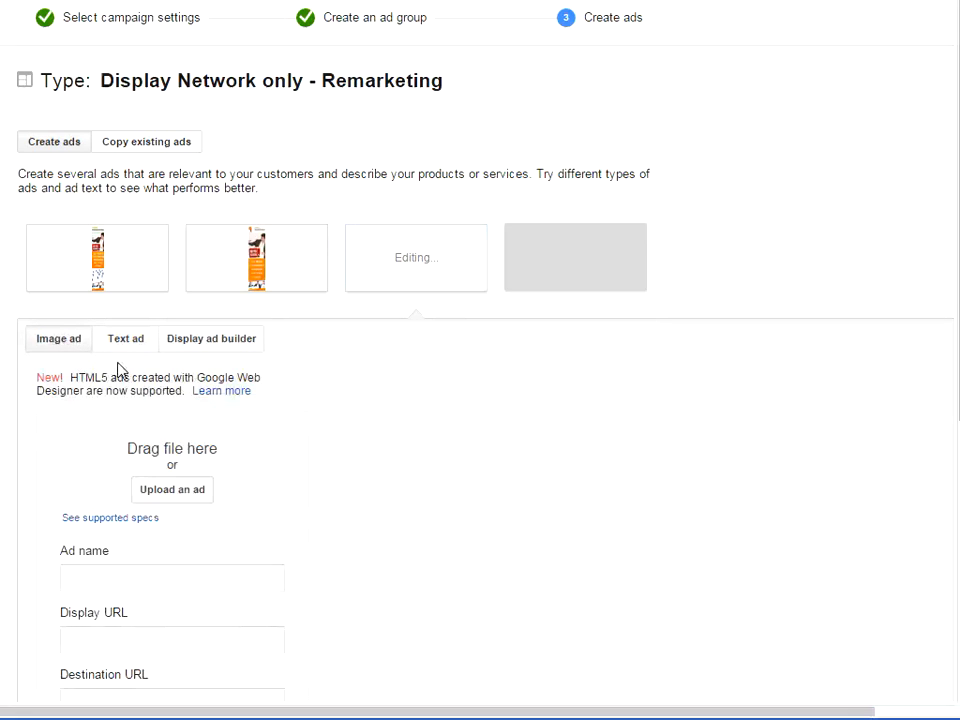
click(184, 492)
drag(952, 316, 936, 381)
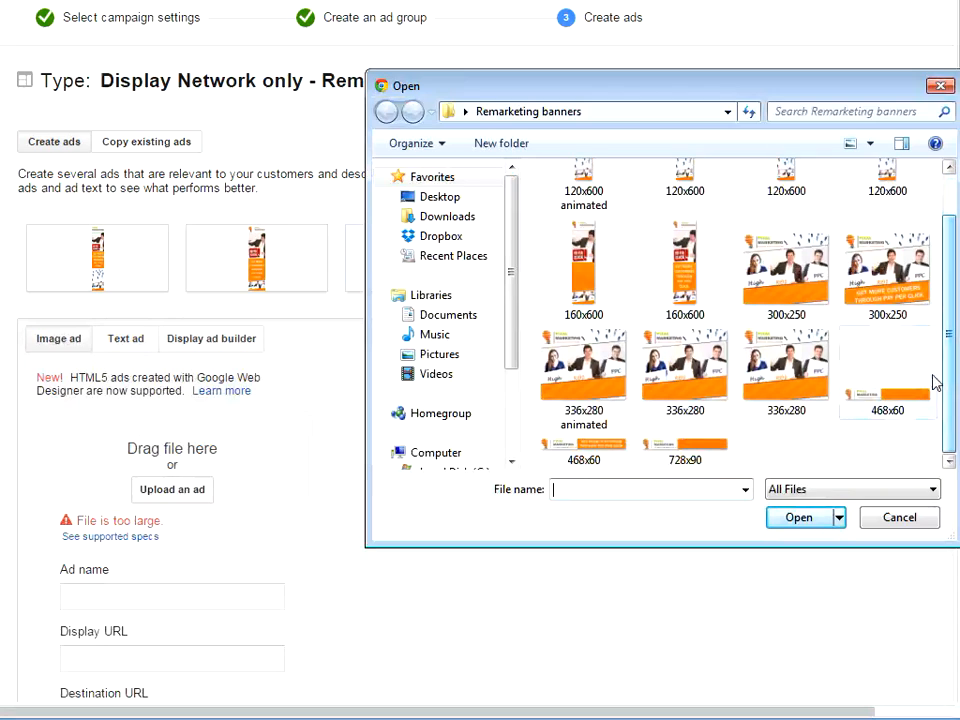
double_click(812, 299)
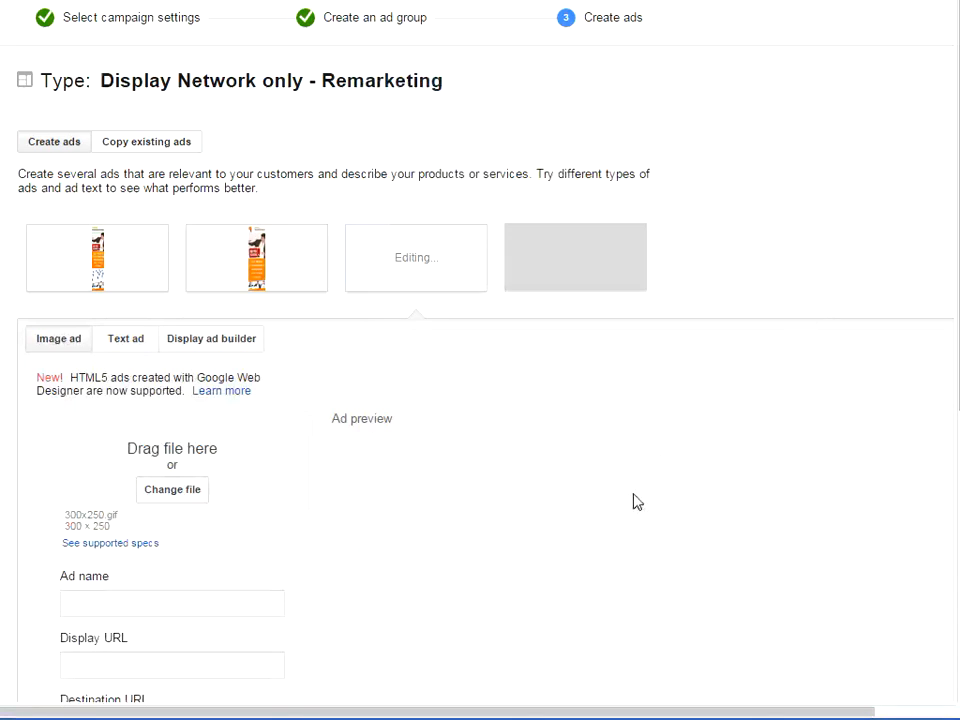
scroll(634, 463, down, 2)
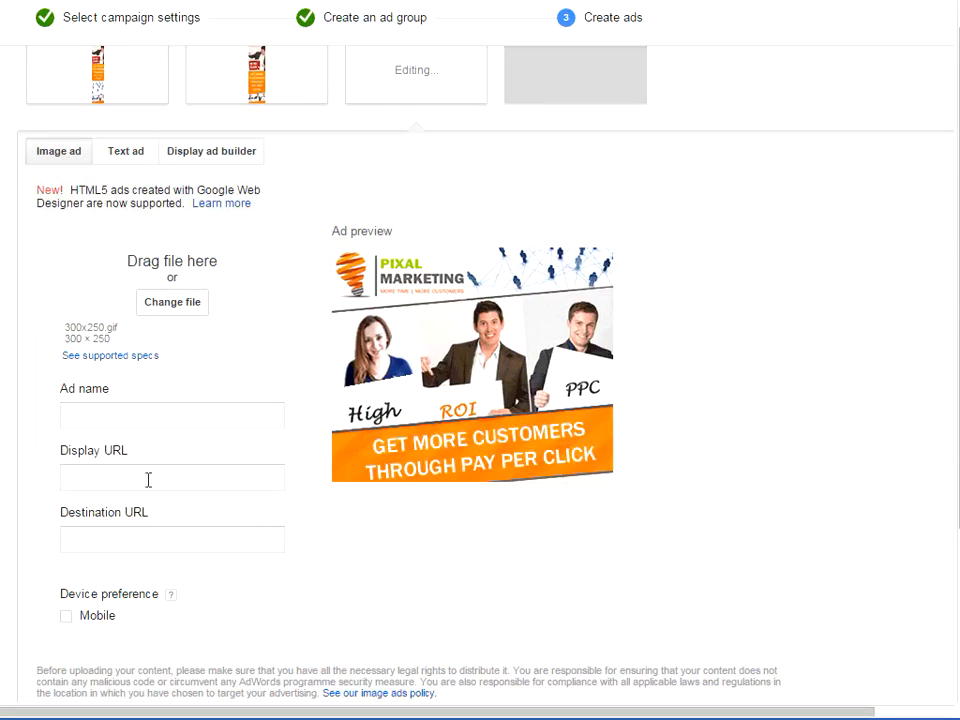
click(191, 416)
text(300)
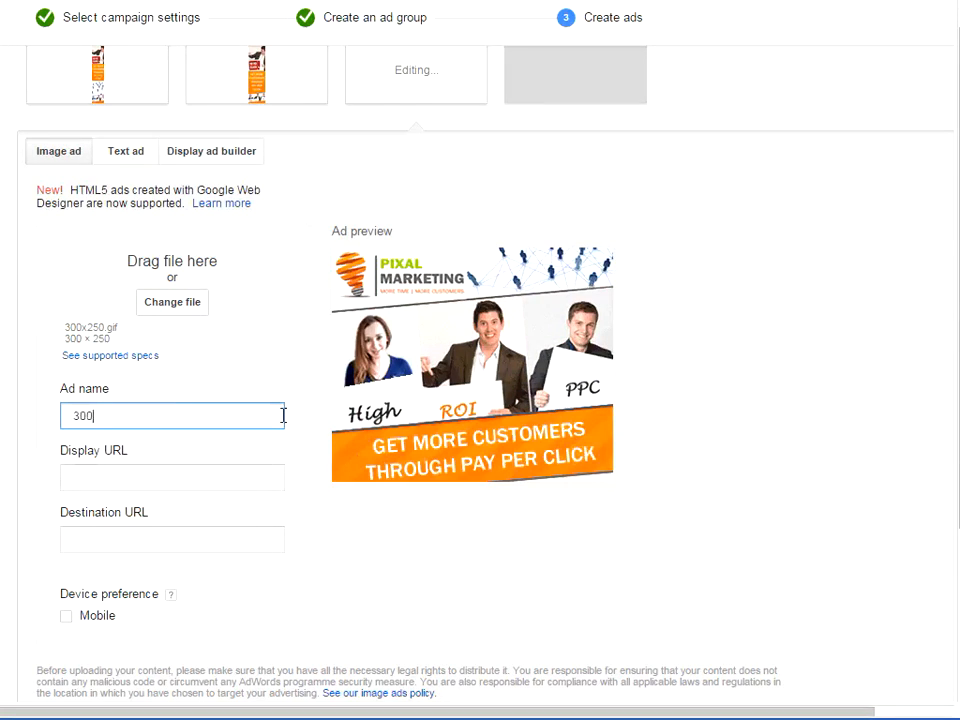
text(x250)
key(Tab)
text(www.pixalltd.co.uk)
key(Tab)
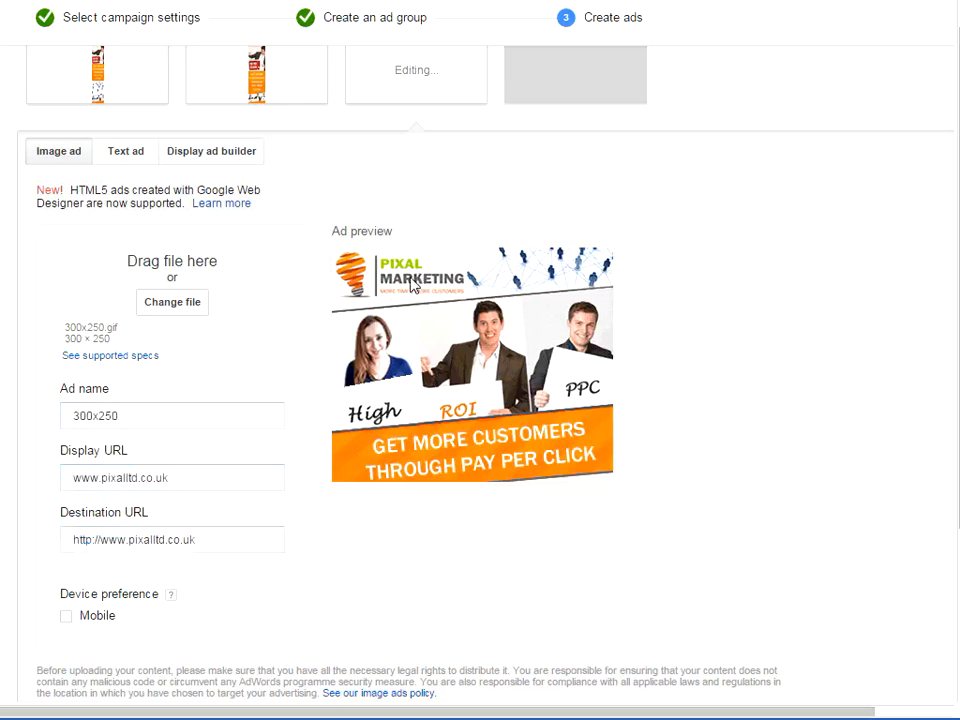
scroll(360, 300, down, 3)
Step: Add a fourth image ad by uploading "336x280 animated" from the Remarketing banners folder
click(82, 506)
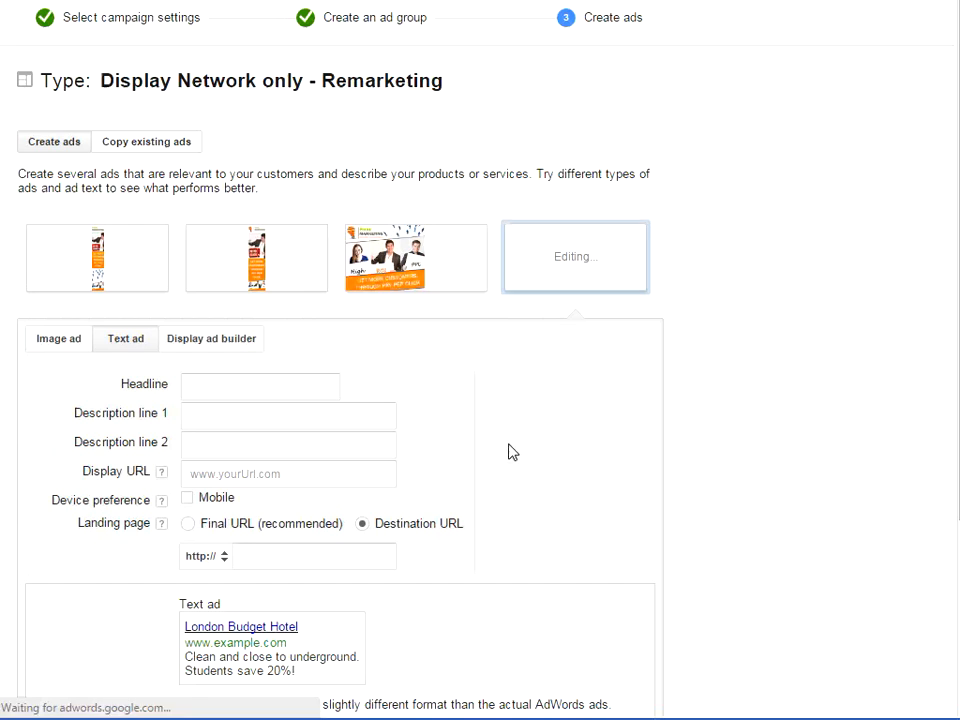
click(90, 338)
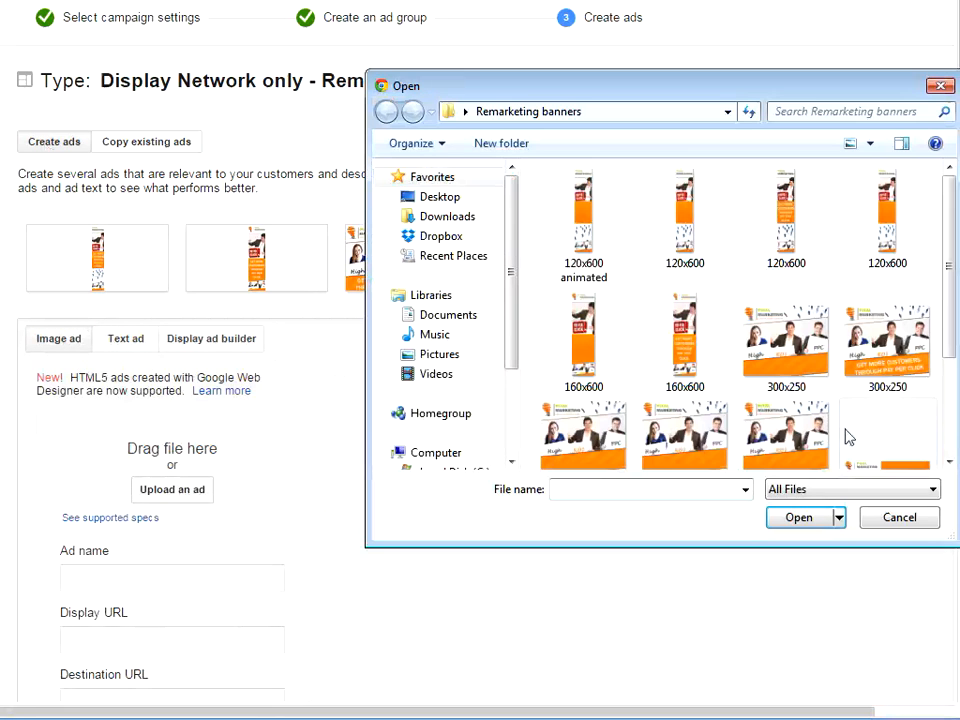
drag(951, 328, 955, 412)
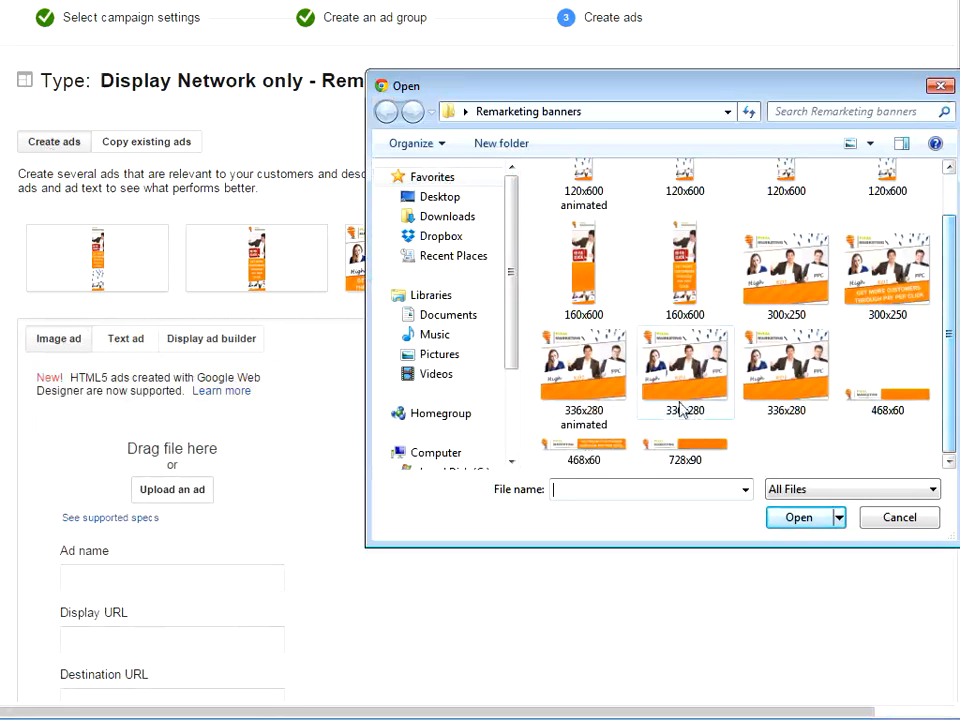
double_click(590, 367)
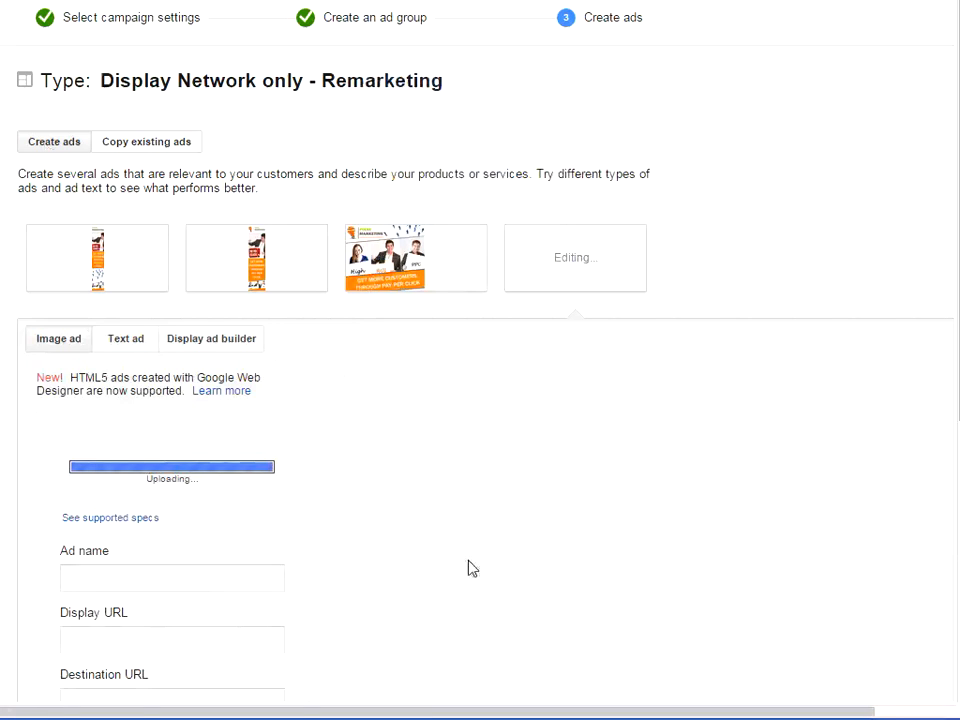
scroll(520, 497, down, 2)
click(253, 425)
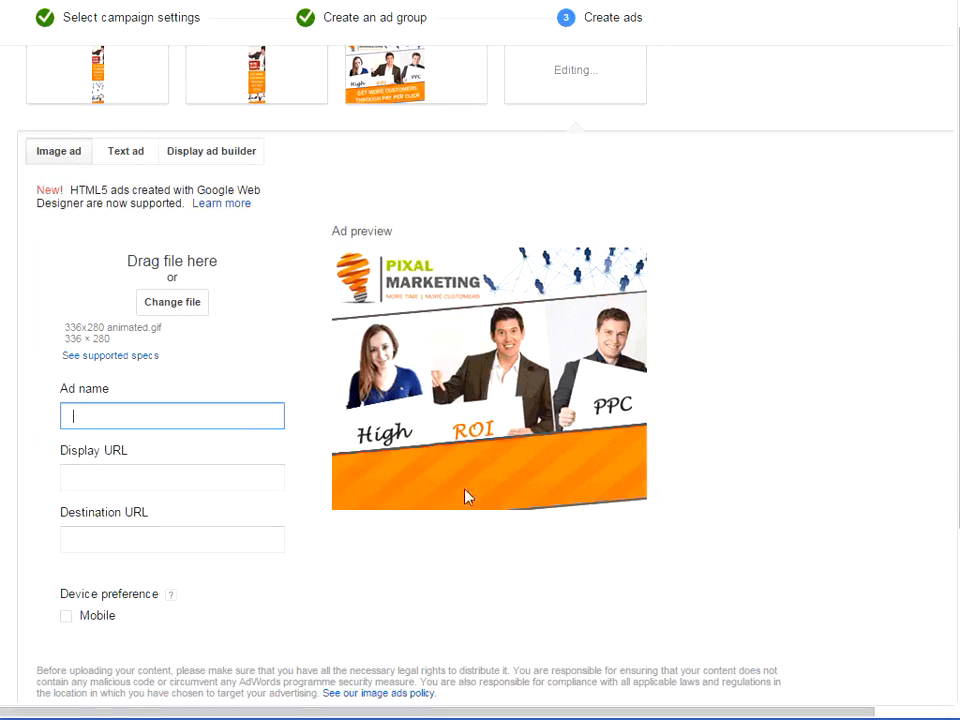
text(336x280)
key(Tab)
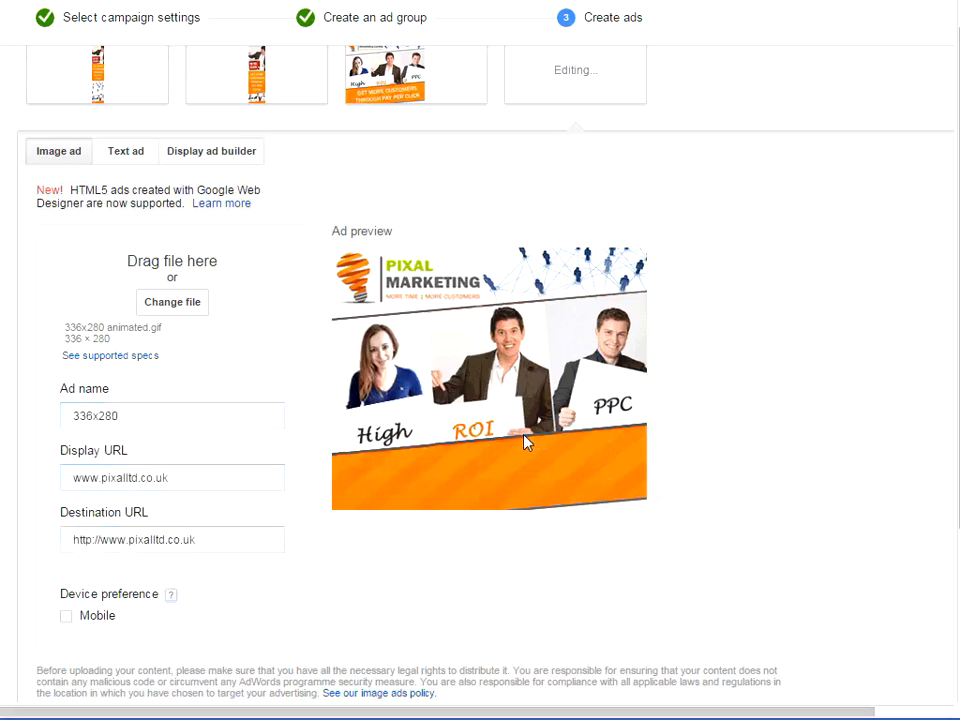
scroll(760, 408, down, 3)
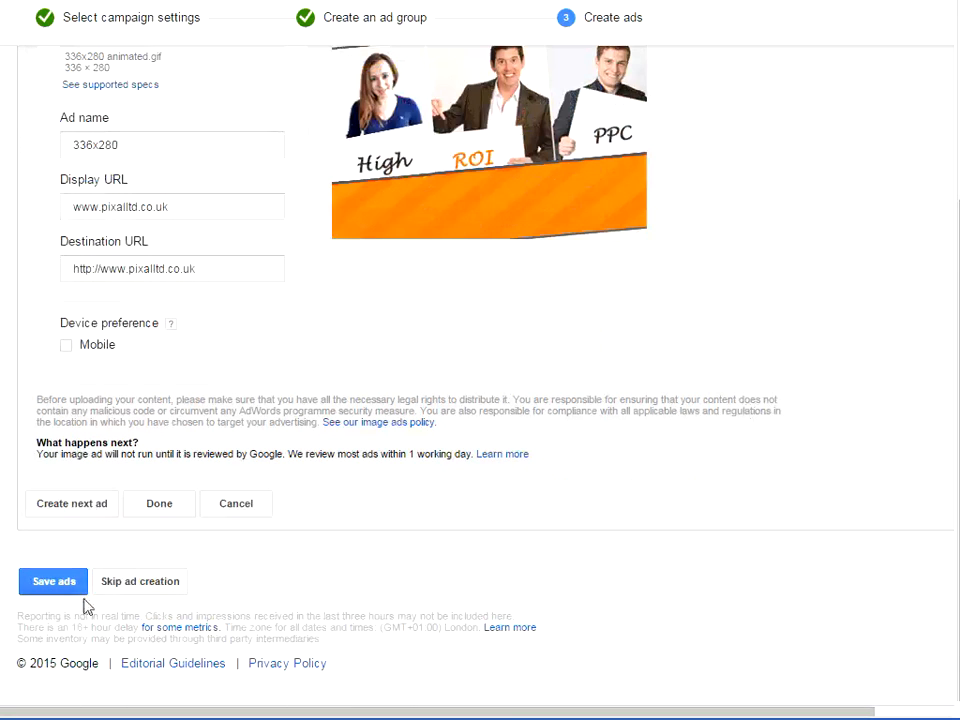
Step: Add a fifth image ad by uploading 468x60.png, the banner with the pay per click slogan, from the Remarketing banners folder
click(74, 506)
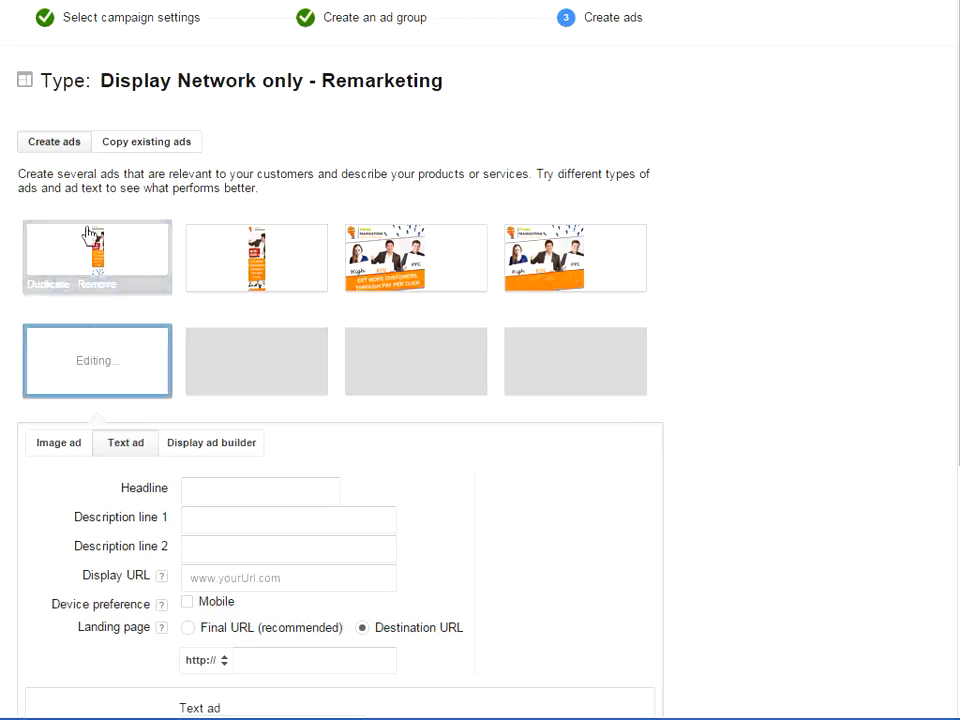
click(68, 446)
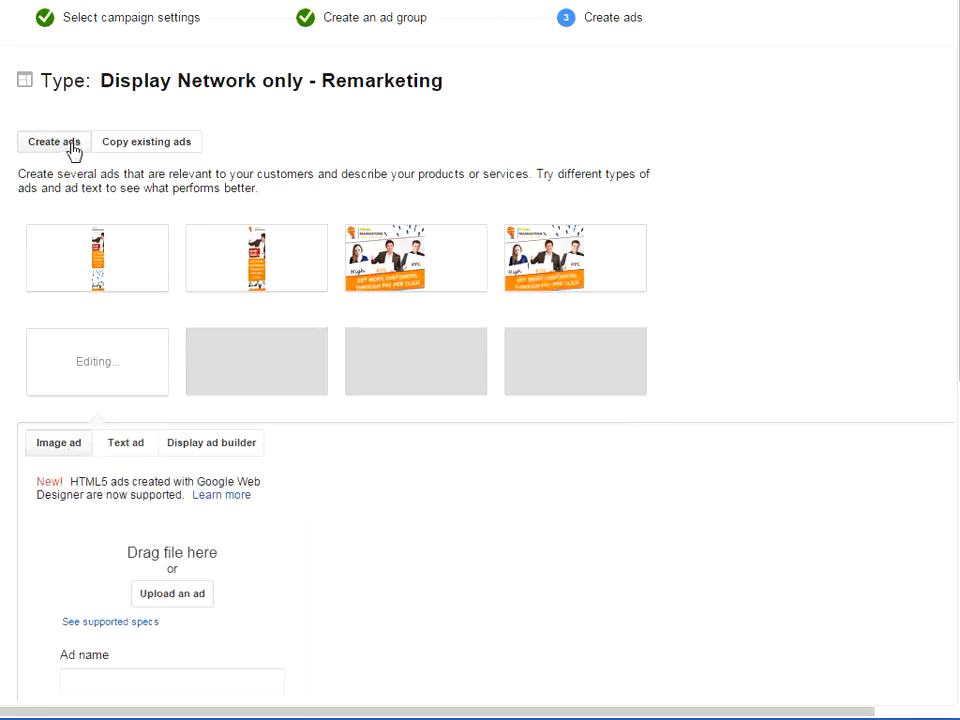
click(187, 600)
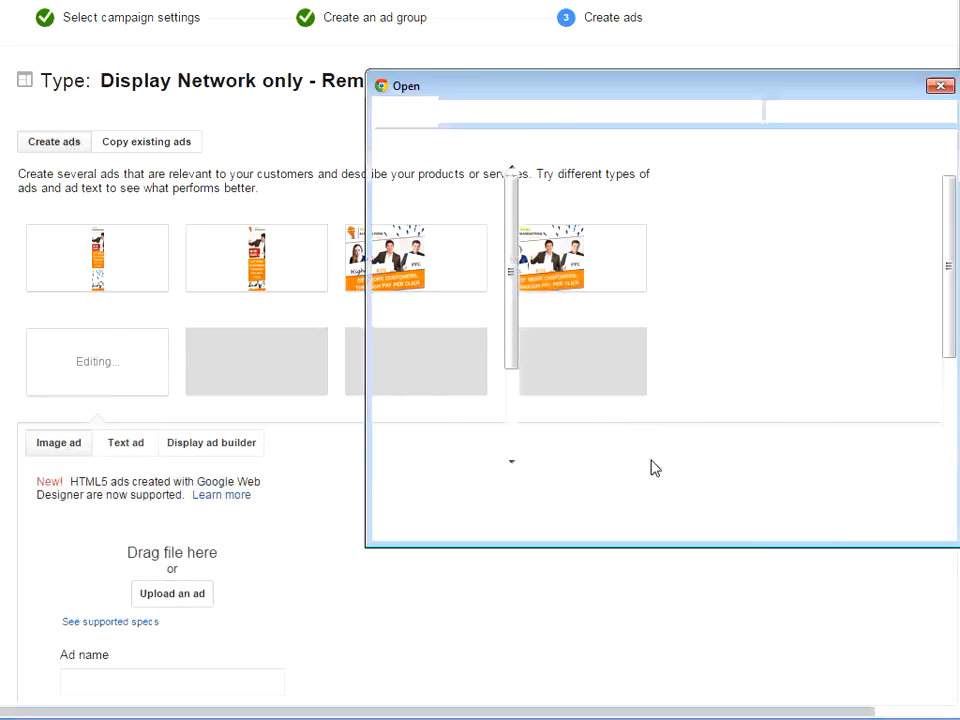
scroll(943, 400, down, 2)
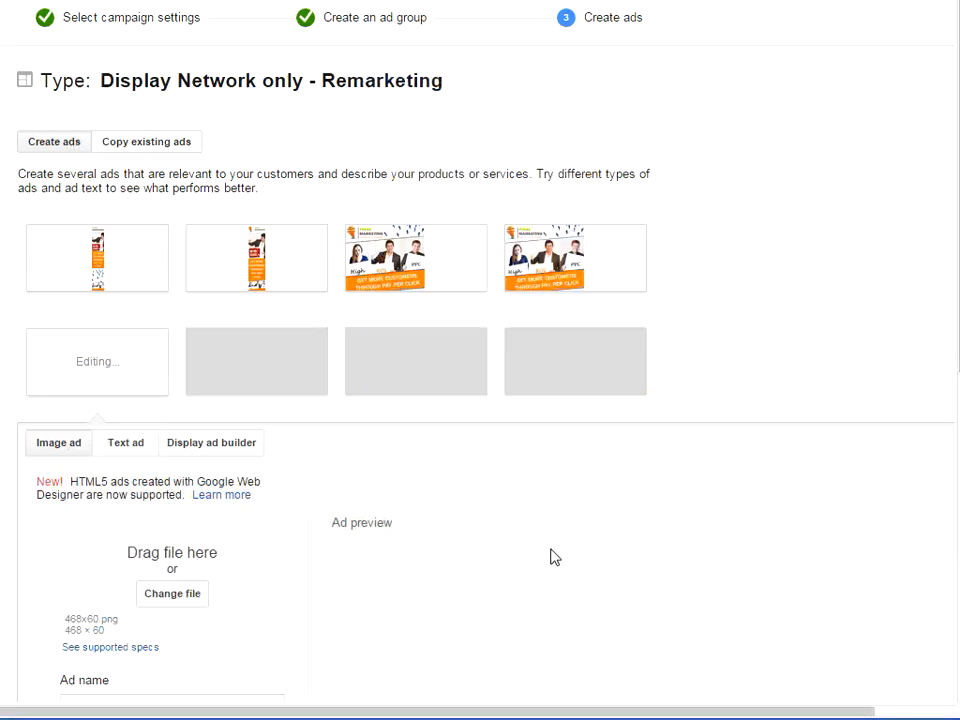
scroll(615, 516, down, 3)
click(158, 428)
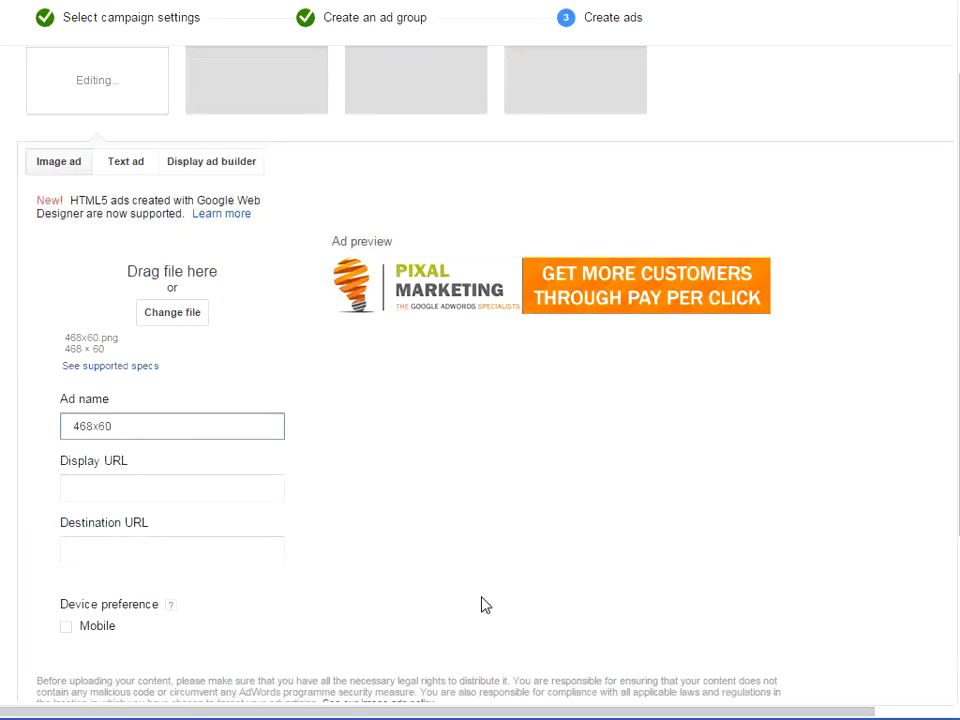
key(Tab)
text(www.pixalltd.co.uk)
key(Tab)
key(ctrl+c)
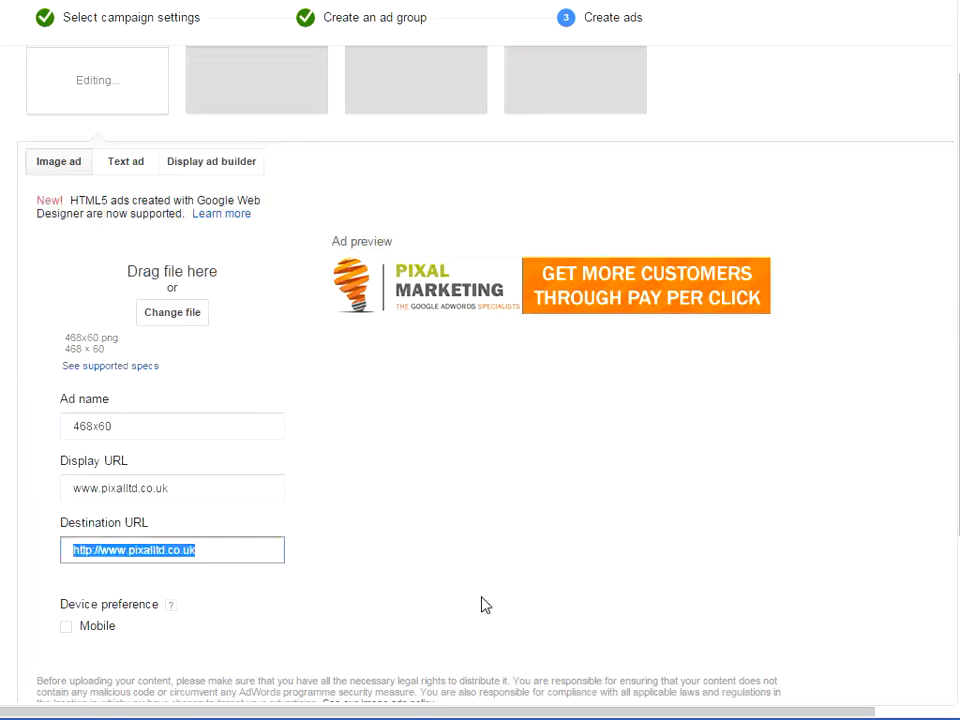
key(Tab)
scroll(424, 452, down, 3)
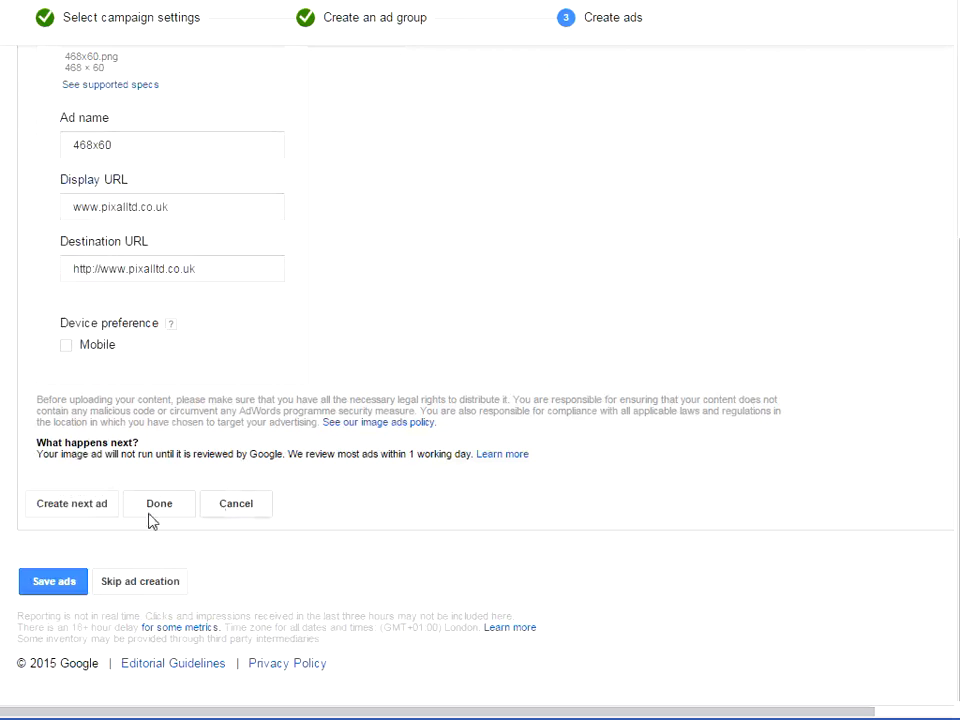
Step: Add a sixth image ad by uploading 728x90.gif from the Remarketing banners folder
click(94, 508)
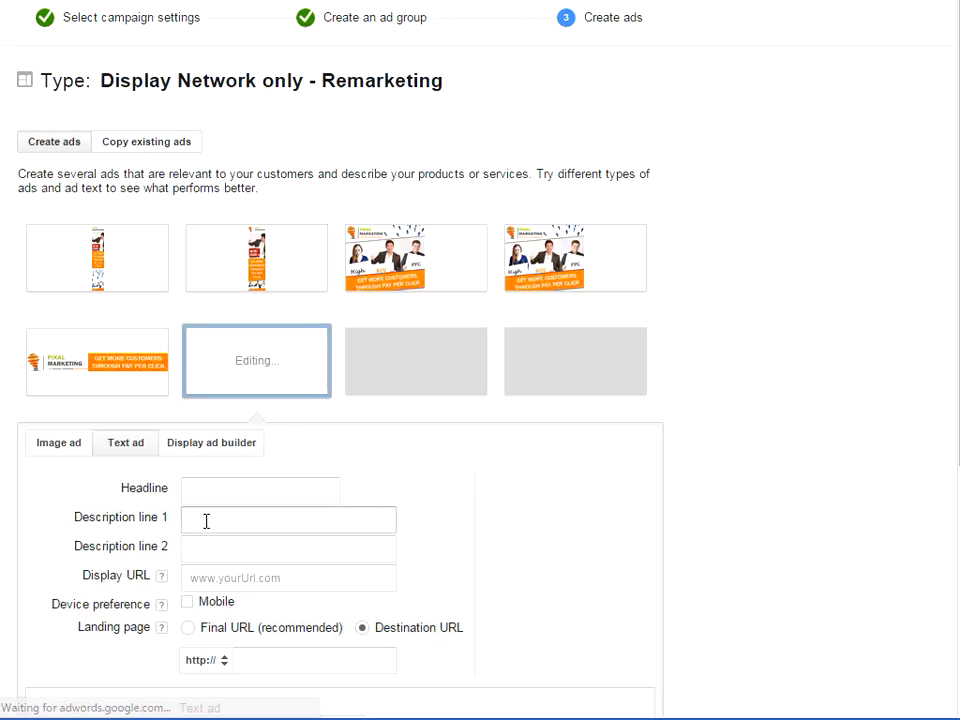
click(59, 445)
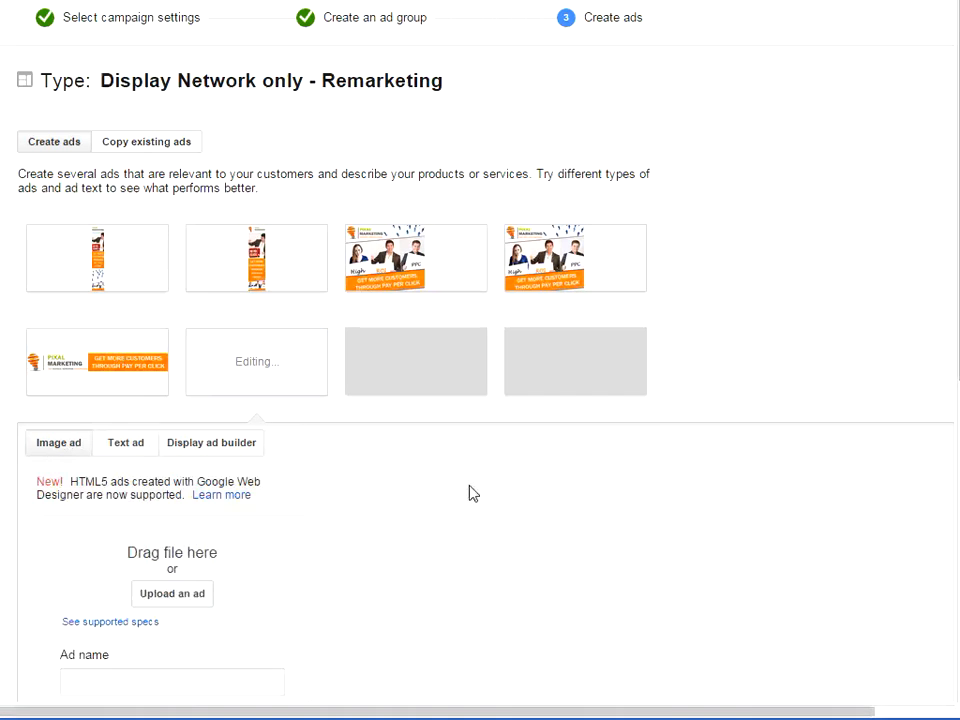
click(175, 594)
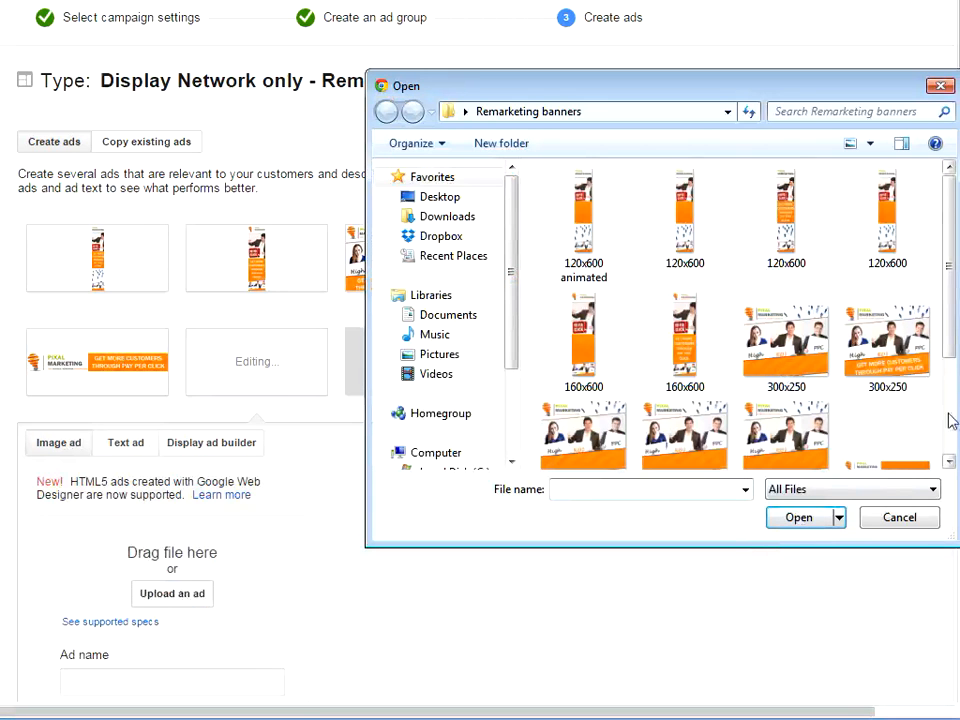
click(951, 418)
double_click(690, 452)
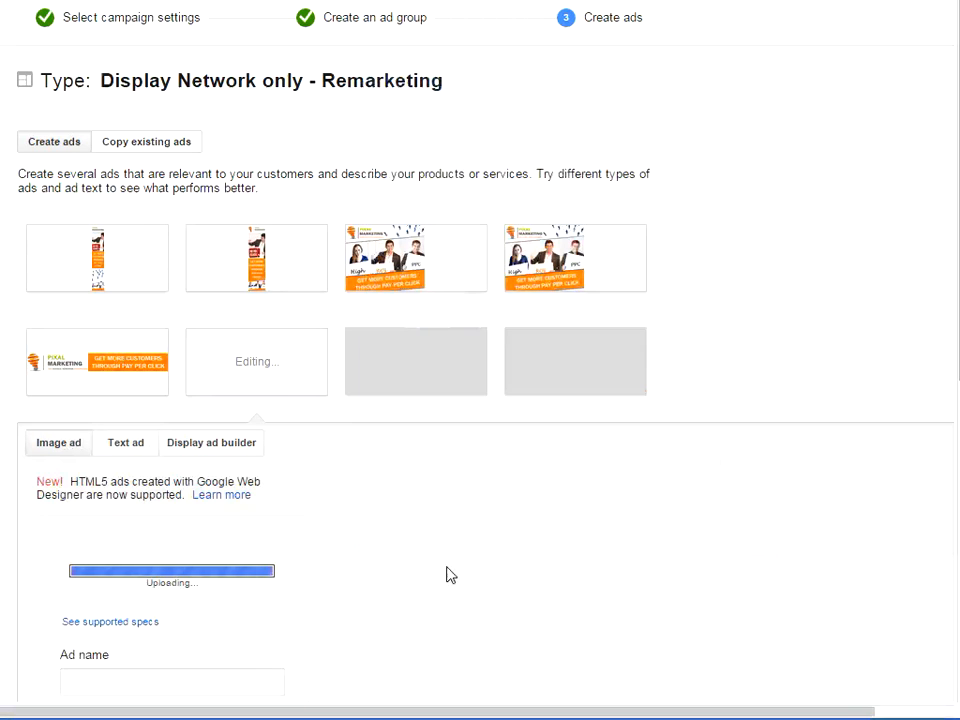
scroll(448, 572, down, 4)
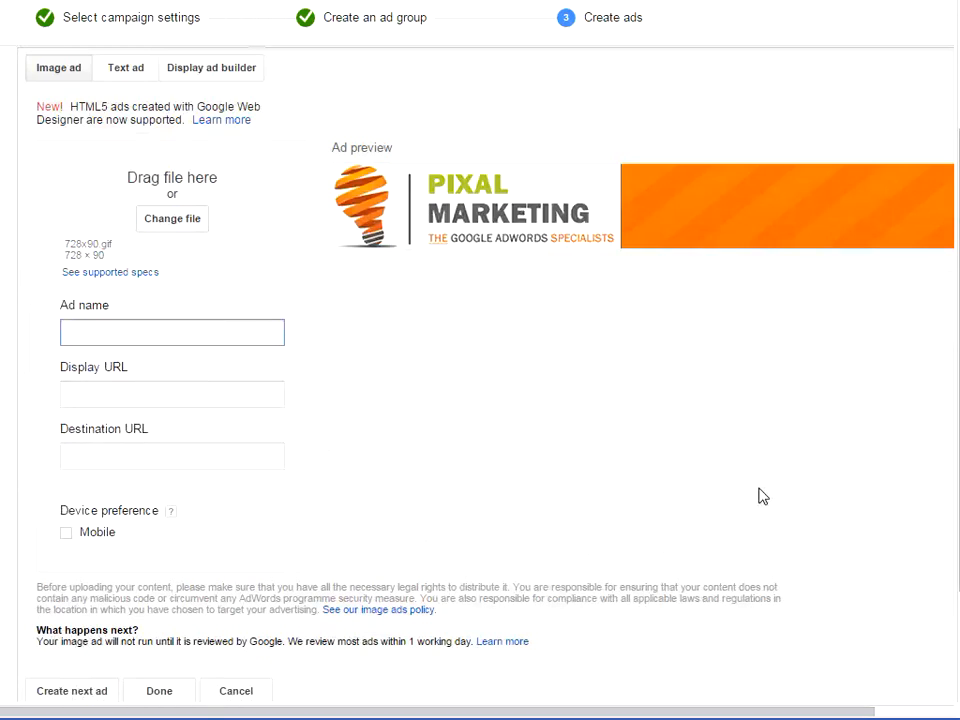
text(728X91)
key(BackSpace)
key(Tab)
key(ctrl+v)
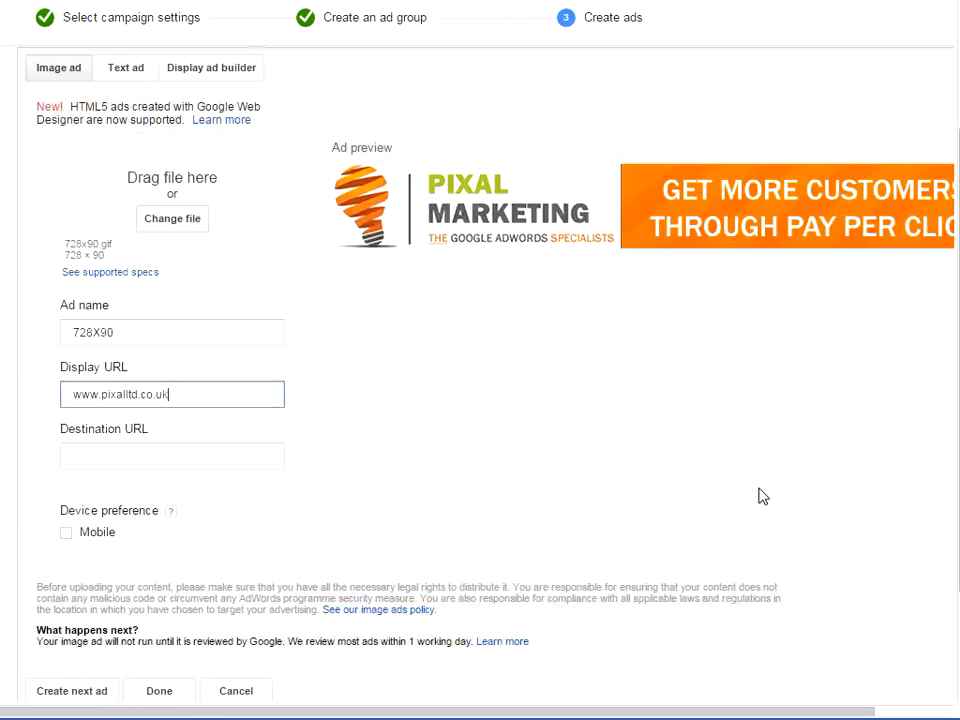
key(Tab)
click(759, 489)
Step: Finish the sixth image ad and save all the ads to the remarketing ad group
scroll(684, 465, down, 3)
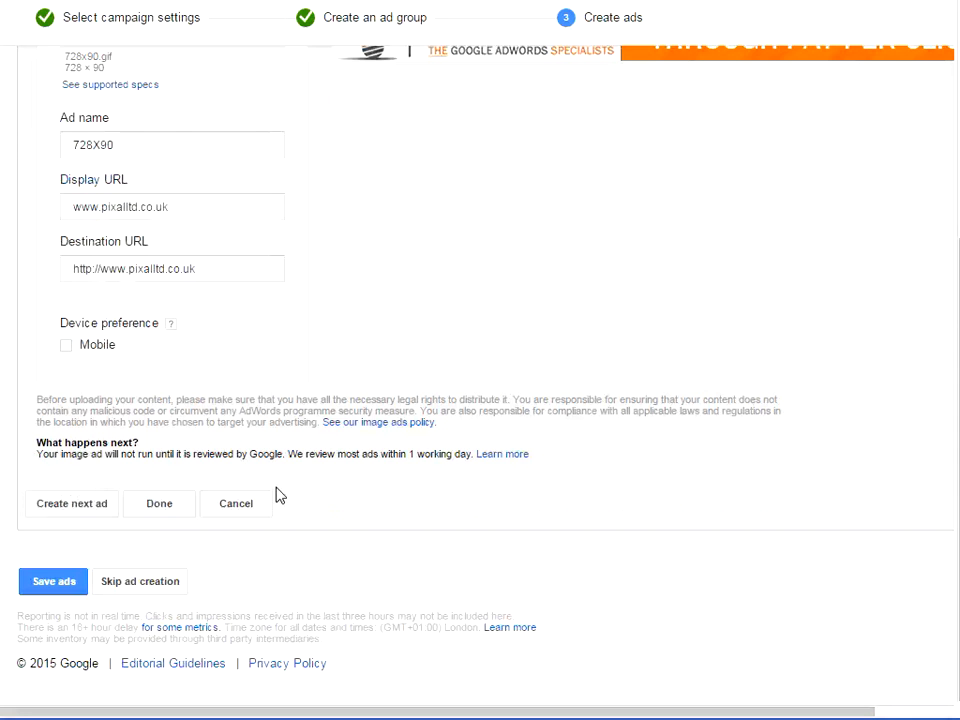
scroll(274, 495, up, 1)
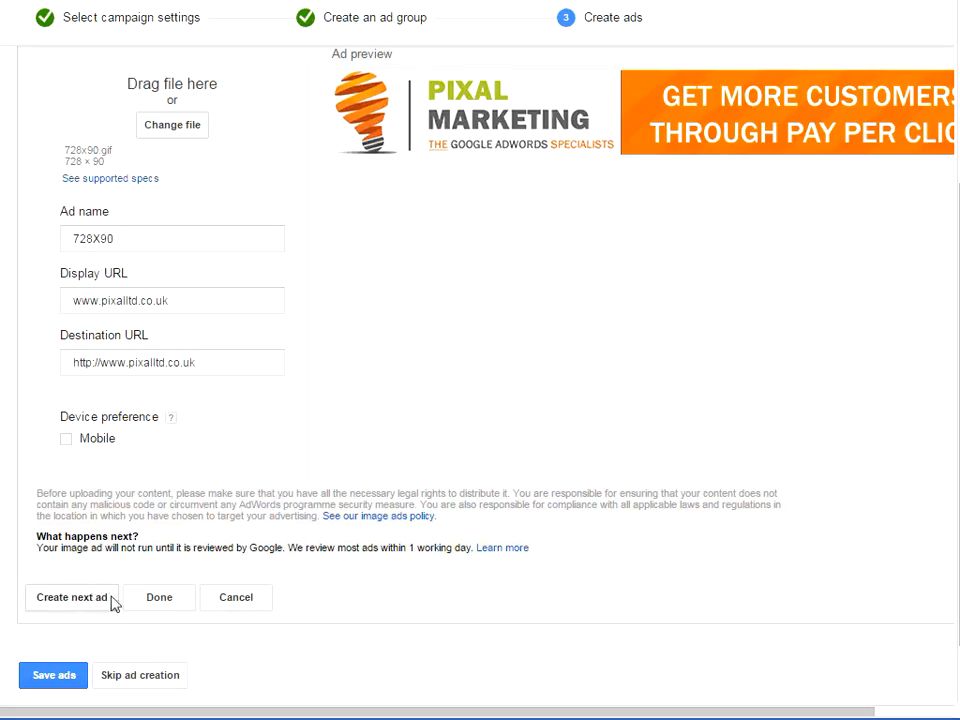
click(180, 600)
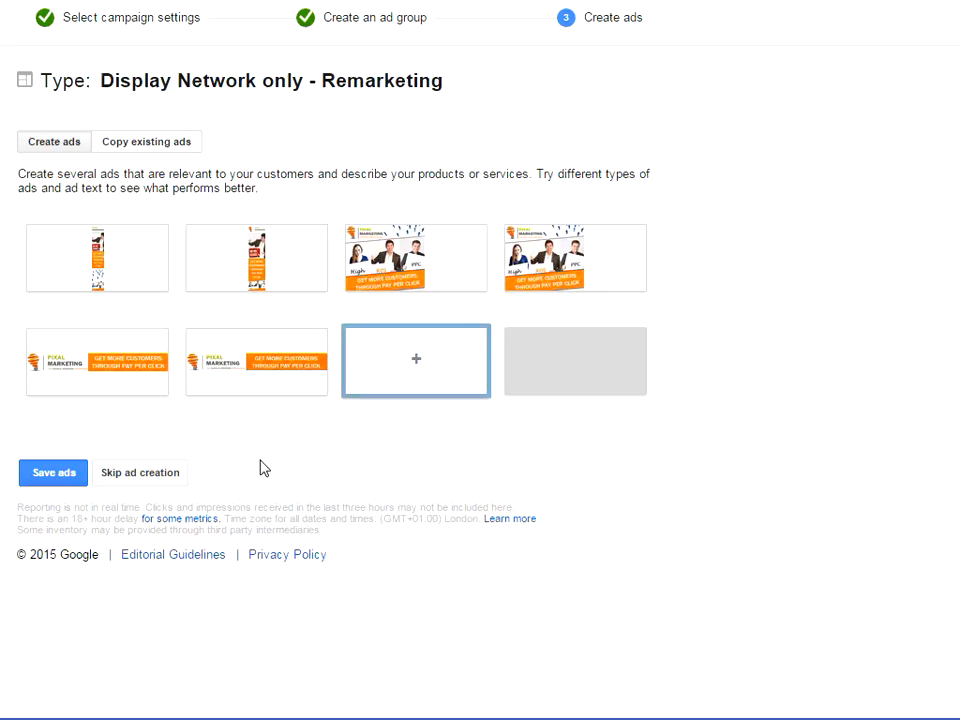
click(66, 473)
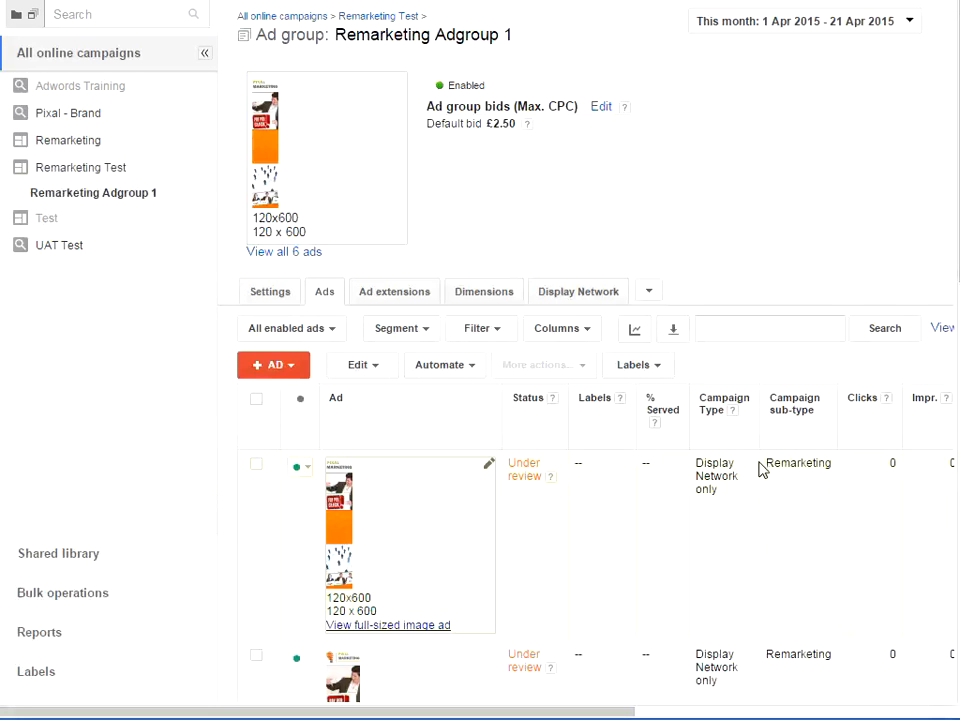
Step: Review the saved image ads in Remarketing Adgroup 1, checking each ad's size and review status
scroll(793, 463, down, 2)
scroll(594, 292, down, 1)
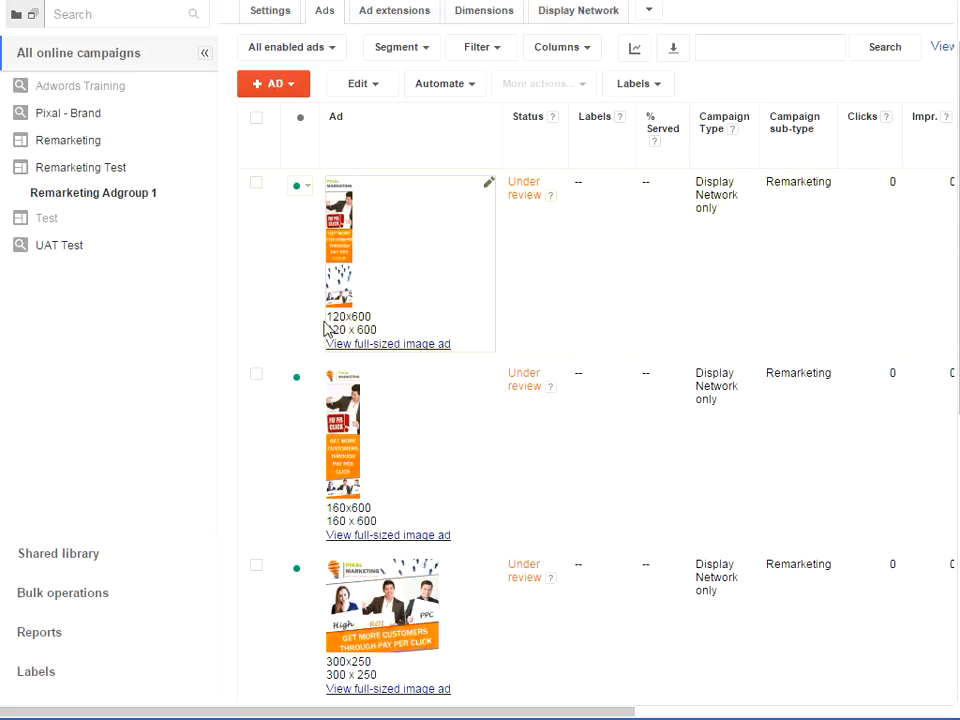
scroll(412, 344, down, 1)
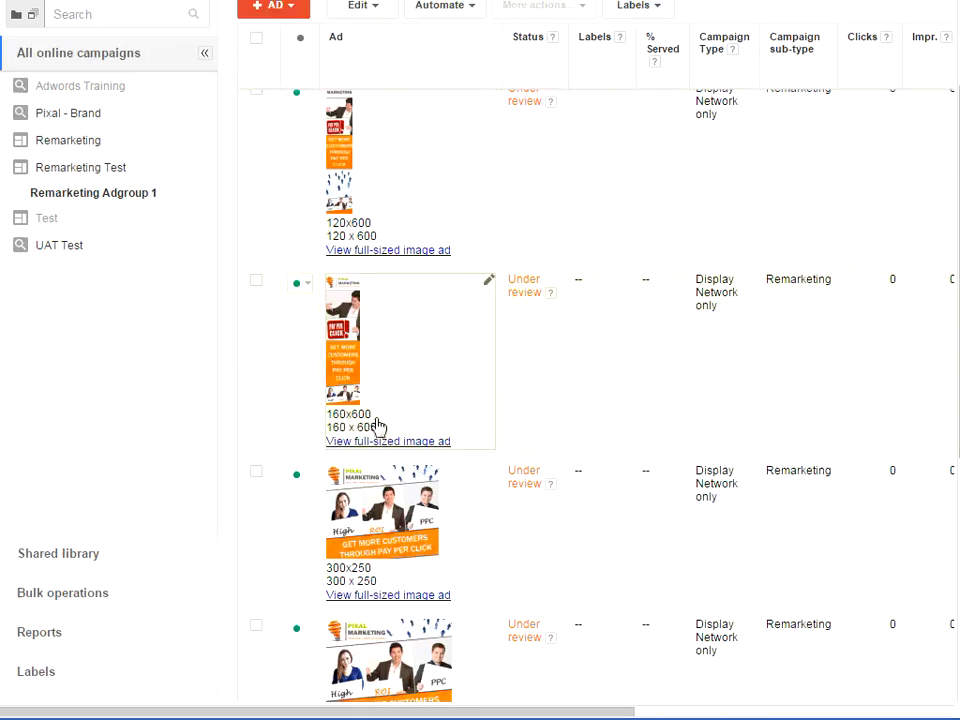
scroll(405, 423, down, 2)
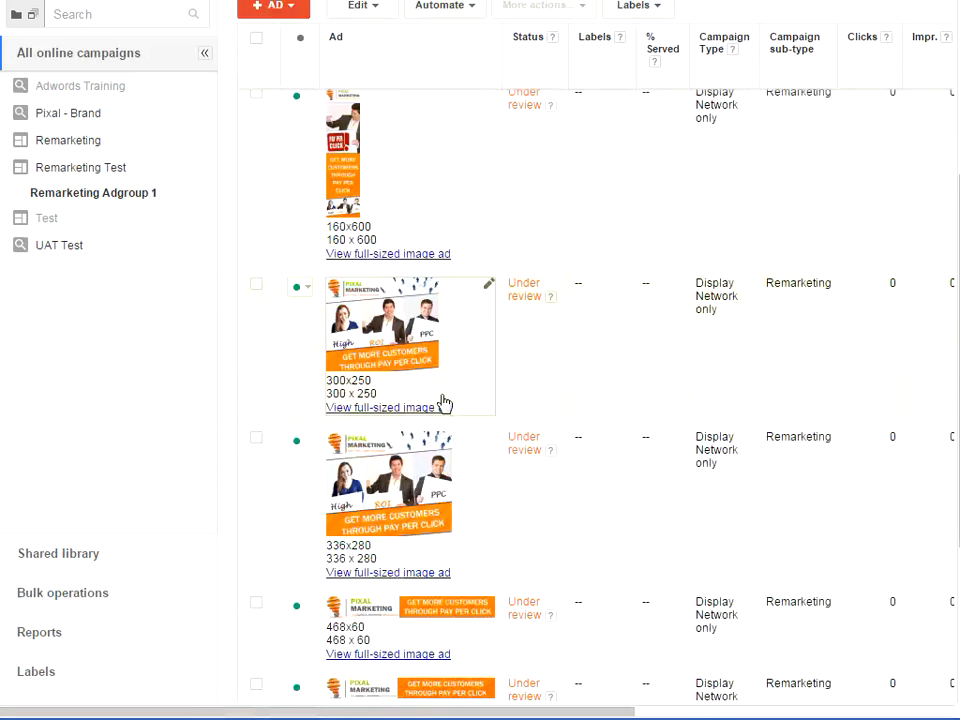
scroll(444, 402, down, 1)
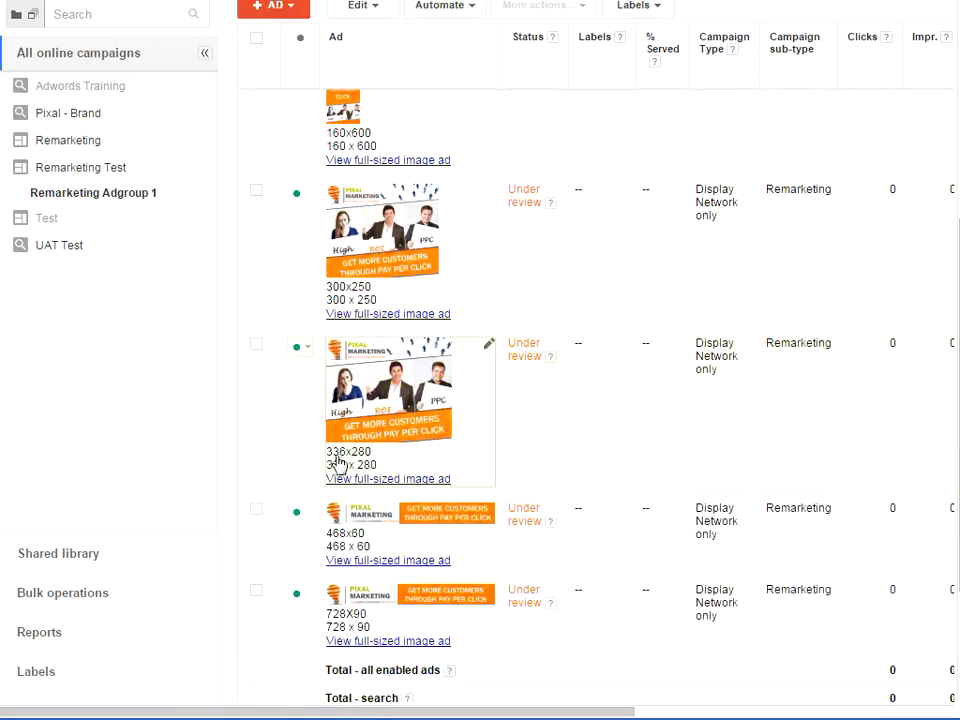
scroll(400, 466, down, 1)
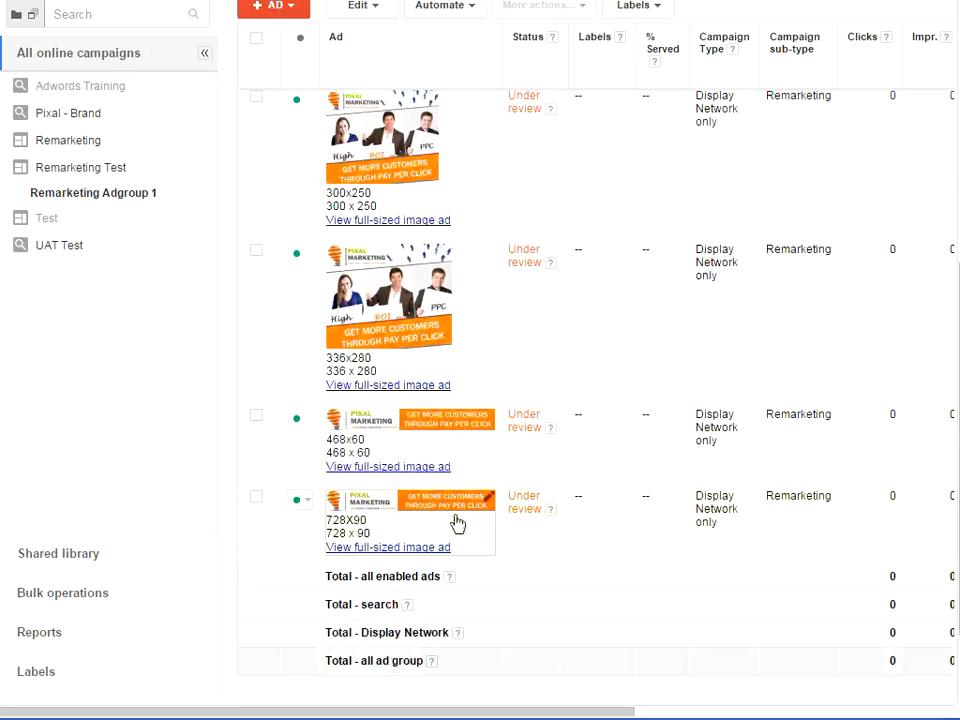
scroll(594, 511, up, 5)
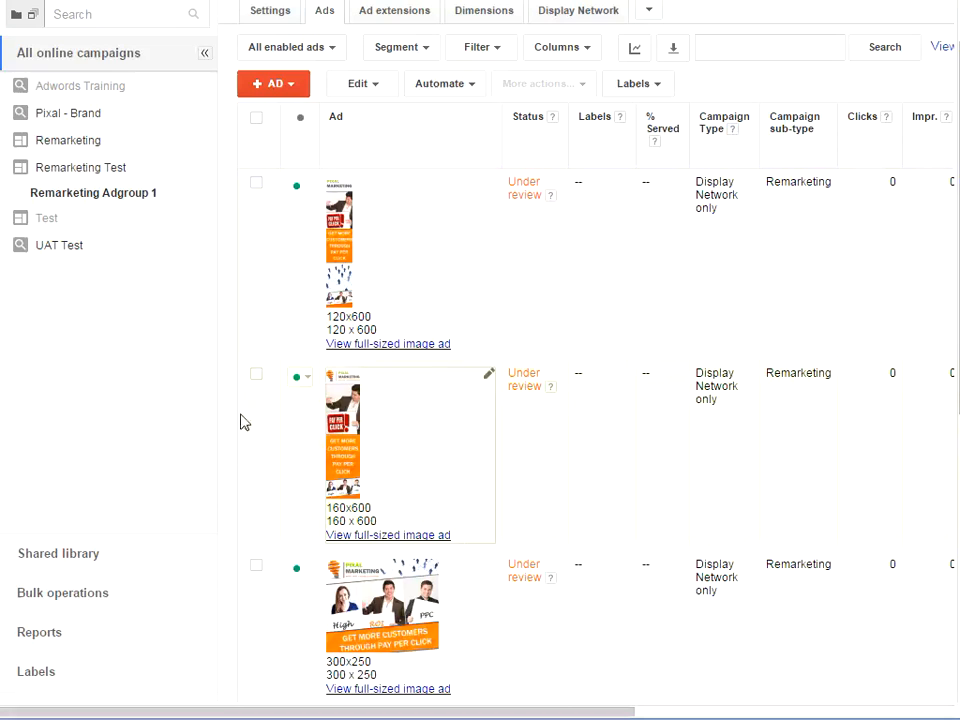
Step: Start a new remarketing list in the shared library's audiences and examine the choices for who to add to the list
click(132, 564)
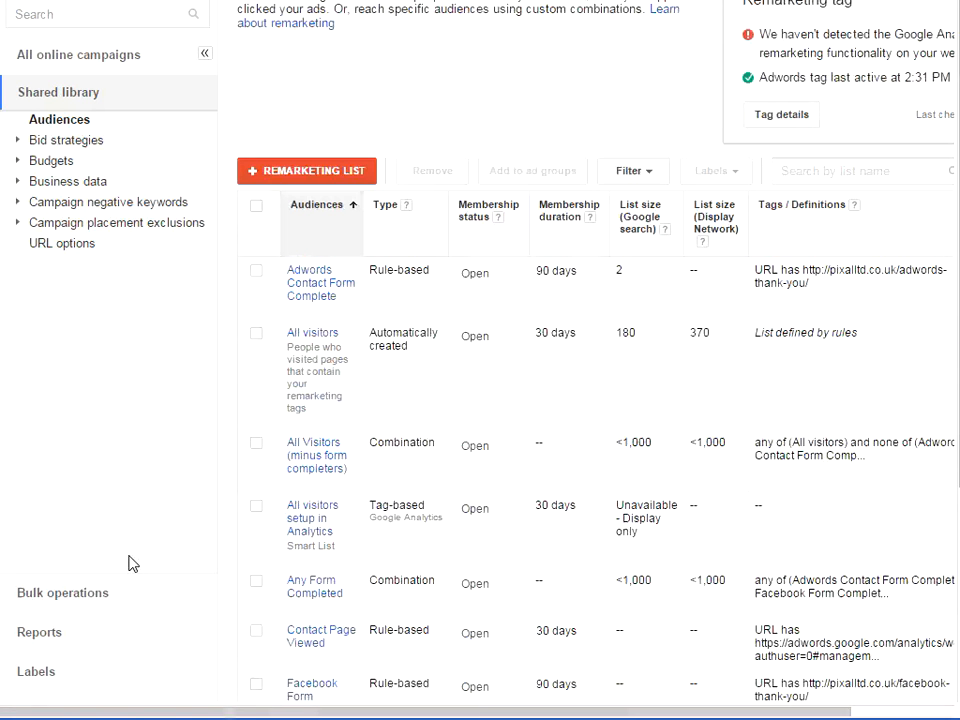
click(346, 173)
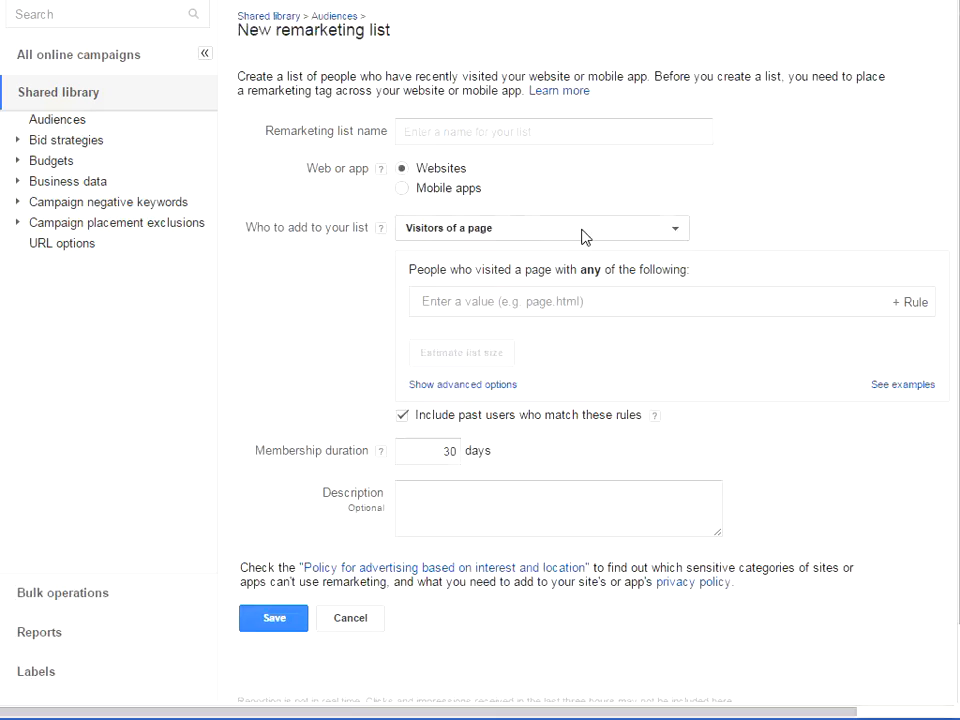
click(585, 234)
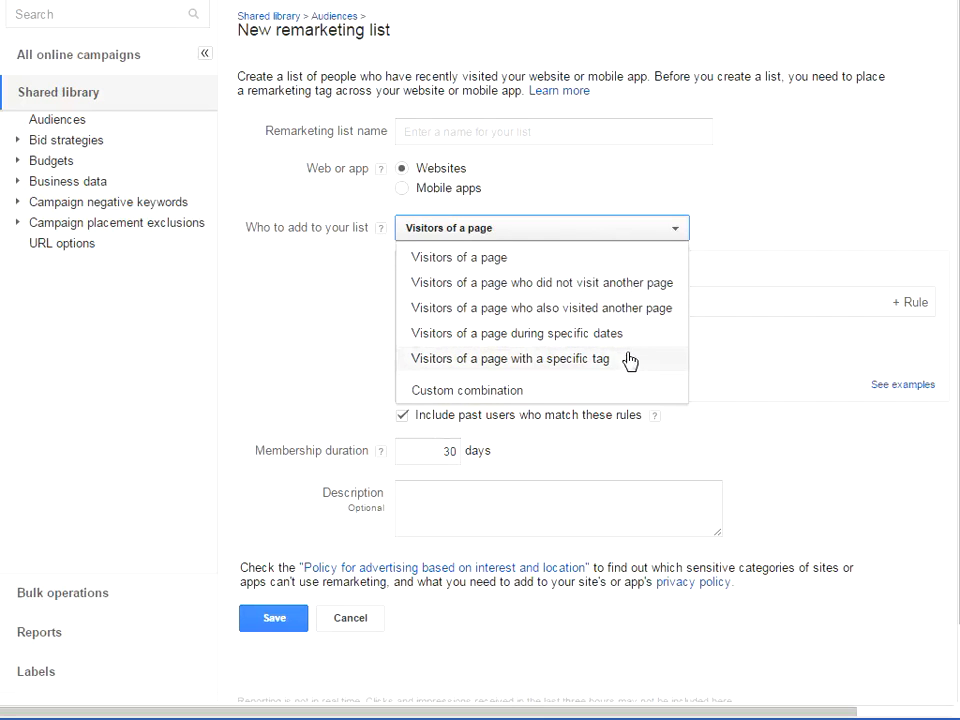
click(760, 196)
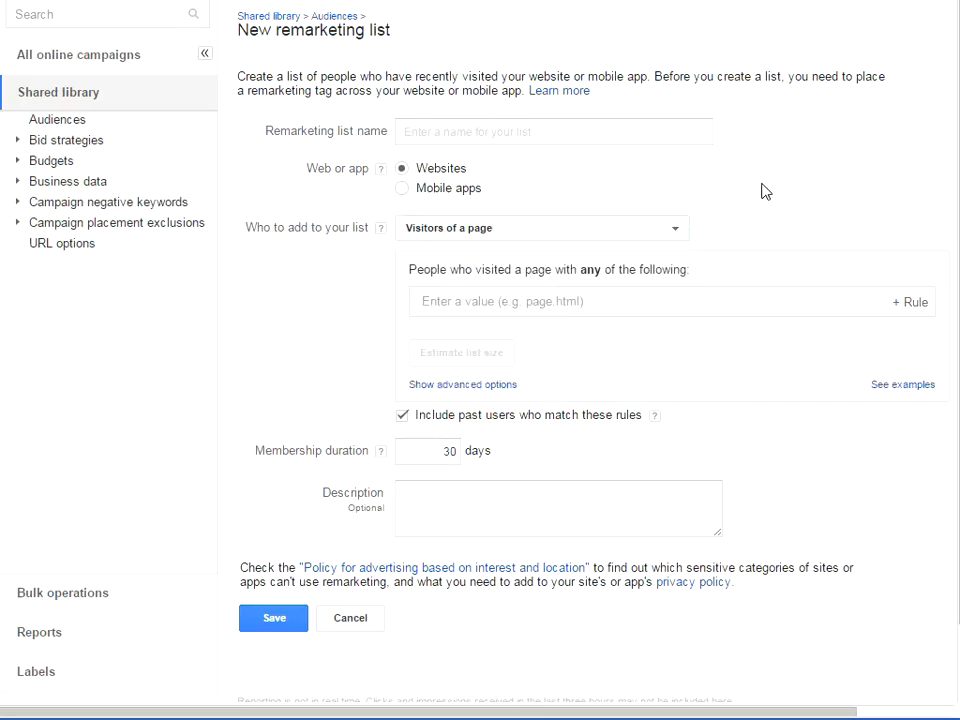